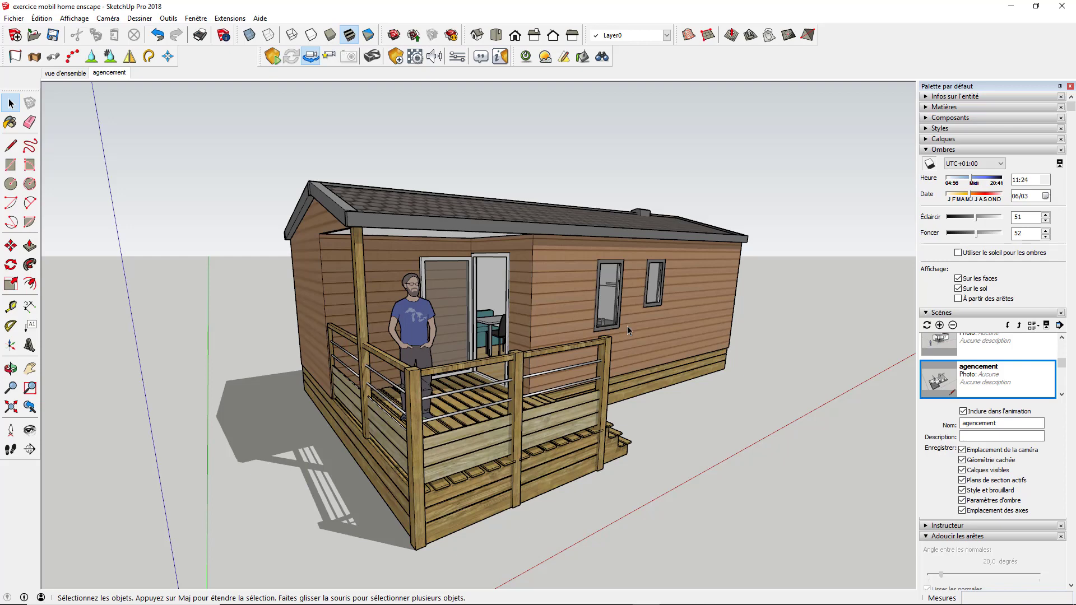
Step: Look over the mobile home, and view the Enscape website in the browser before returning to the model
scroll(626, 327, "down", 3)
middle_click_drag(495, 314, 527, 312)
scroll(545, 332, "up", 3)
scroll(540, 288, "down", 3)
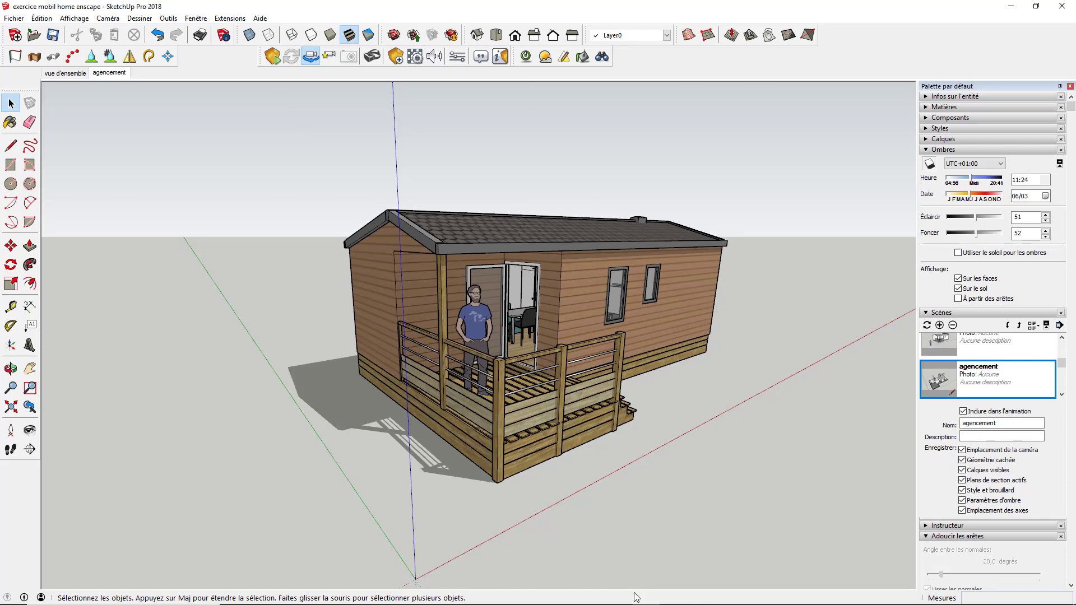
left_click(537, 596)
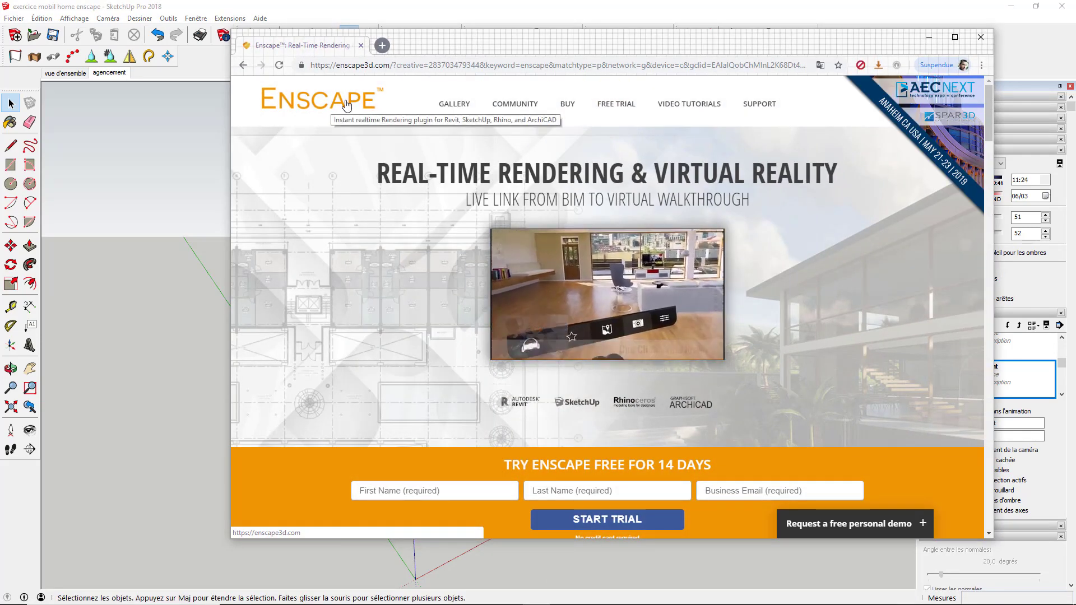
left_click(930, 38)
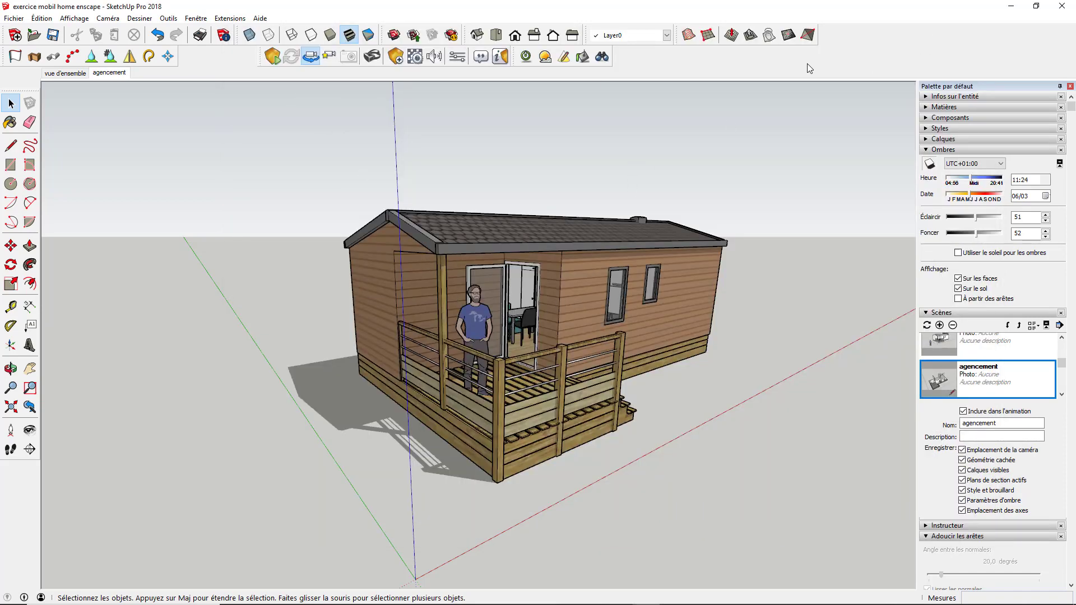
Step: Reduce the SketchUp window to leave room on the desktop, and launch the Enscape real-time render of the mobile home
left_click(1035, 5)
left_click_drag(603, 23, 432, 19)
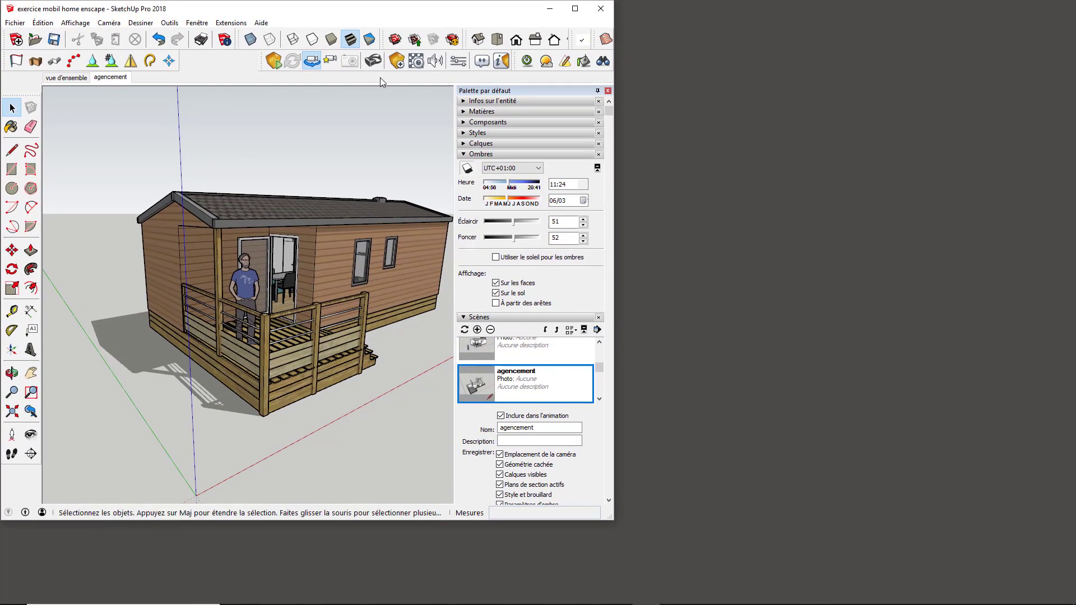
left_click(275, 63)
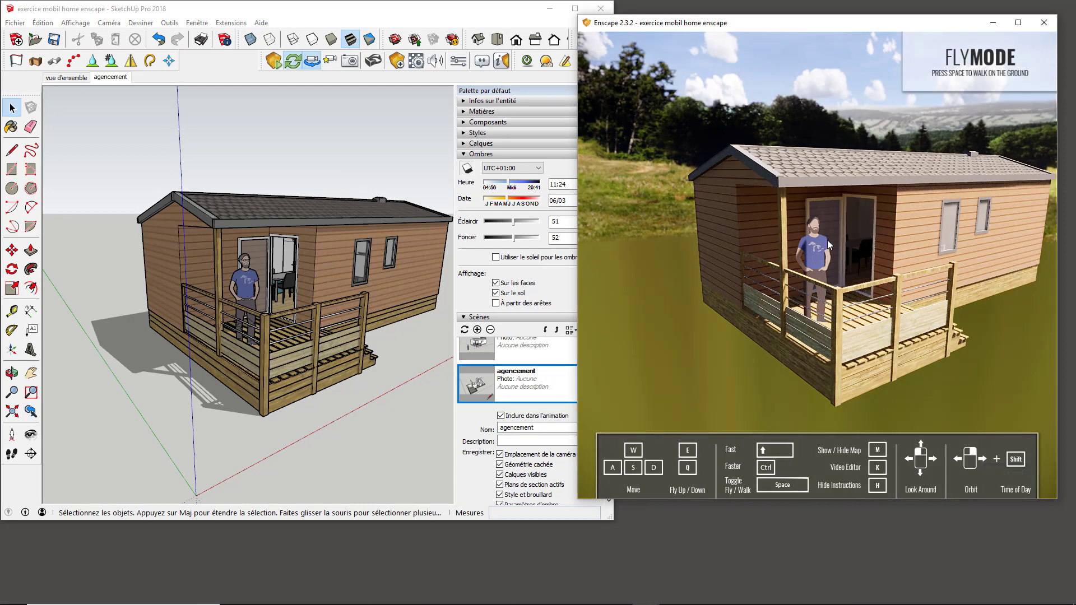
Step: Orbit the model to check that the Enscape view follows it, and close Enscape and maximise the SketchUp window
left_click(292, 131)
mouse_move(290, 236)
middle_mouse_down()
mouse_move(379, 191)
mouse_move(267, 242)
middle_mouse_up()
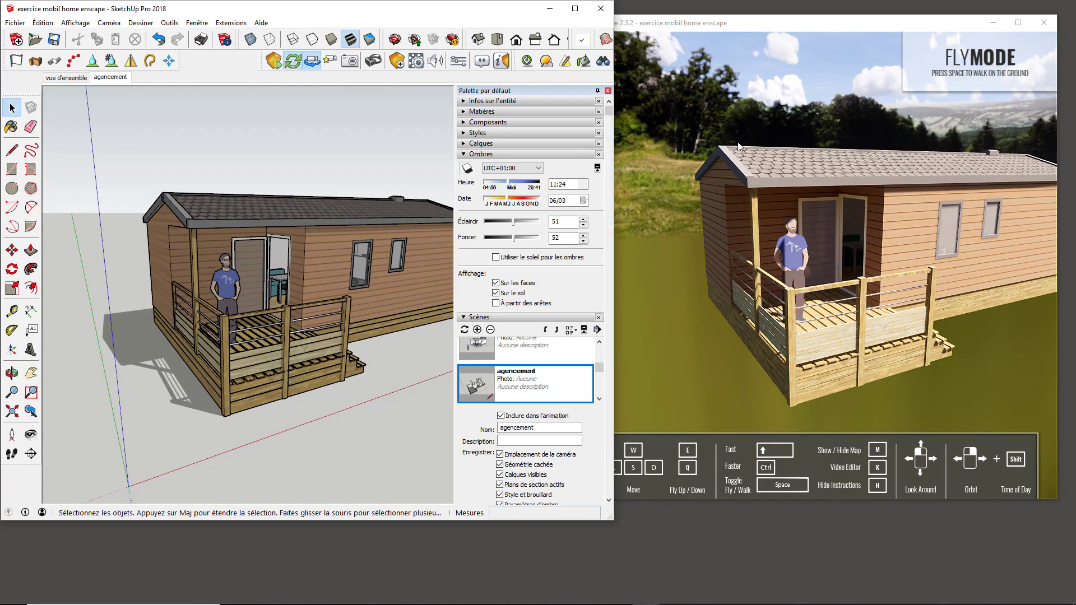
left_click(1044, 23)
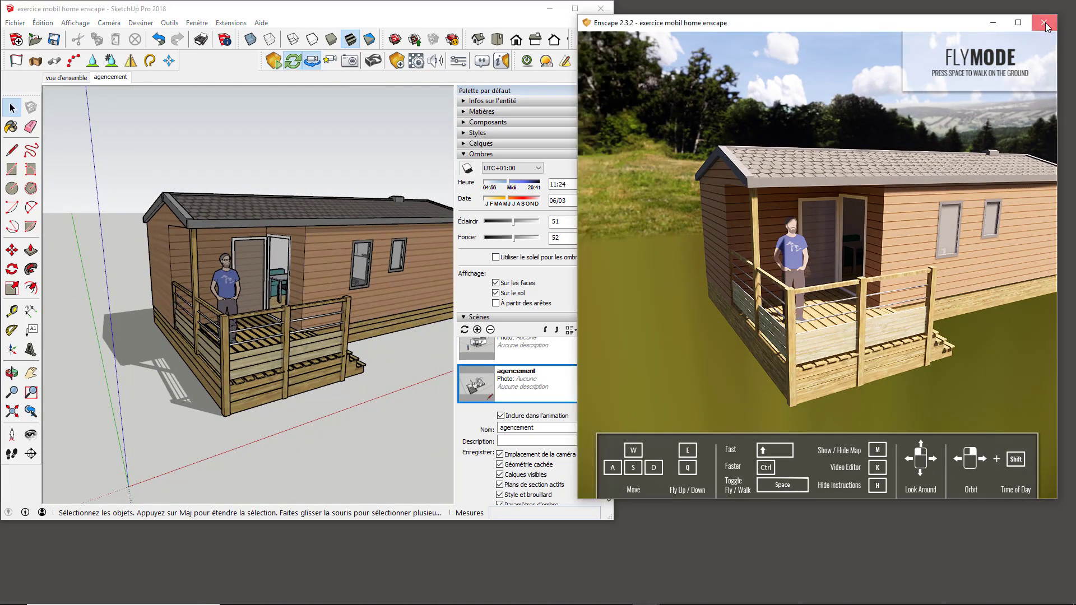
left_click(575, 8)
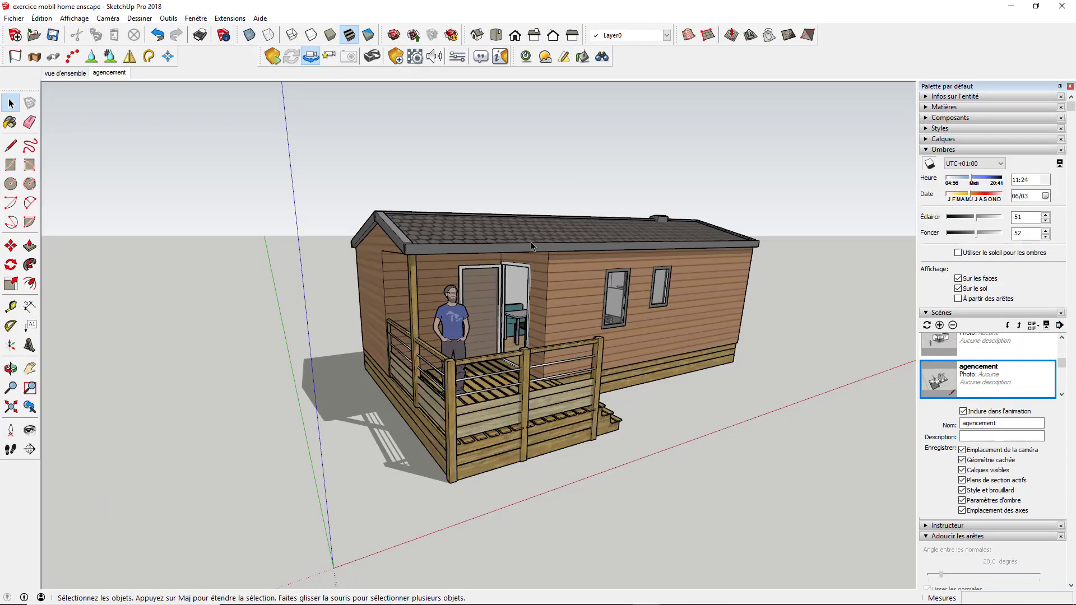
Step: Draw a large ground rectangle around the mobile home, leaving plenty of land on all sides
scroll(472, 208, "down", 4)
middle_click_drag(442, 191, 432, 263)
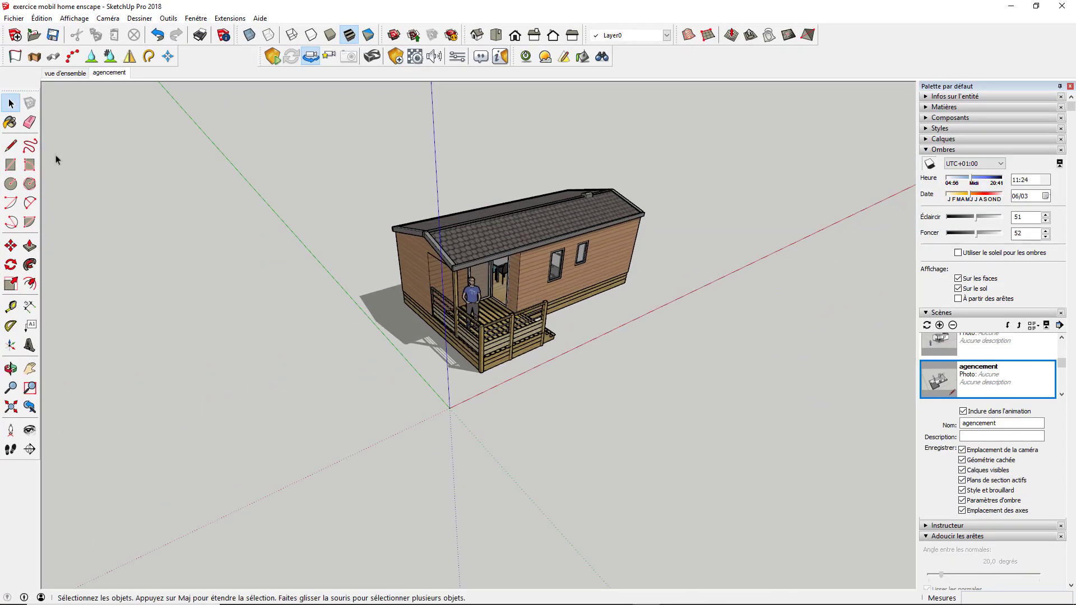
left_click(11, 165)
scroll(336, 280, "down", 2)
left_click(132, 261)
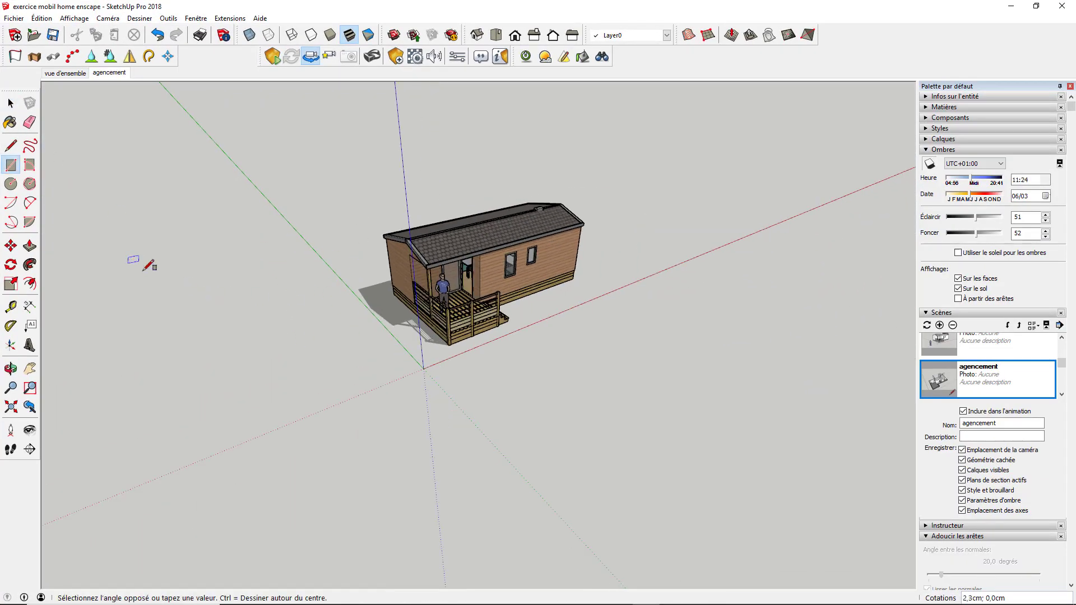
scroll(779, 290, "down", 2)
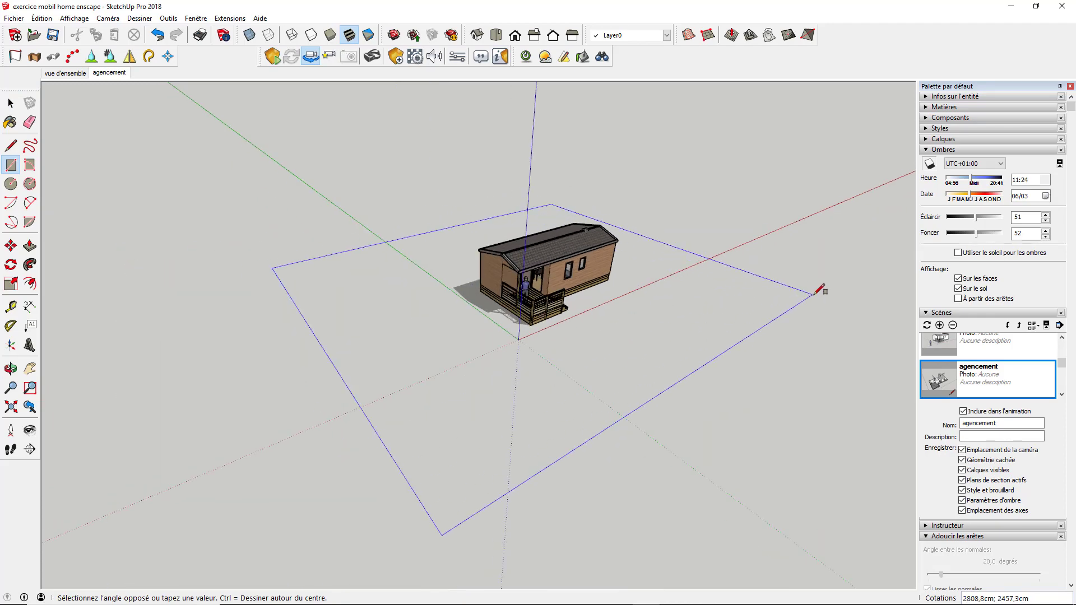
left_click(853, 283)
Step: Reverse the ground rectangle's face so that its front side points upwards
middle_click_drag(708, 337, 569, 392)
key("space")
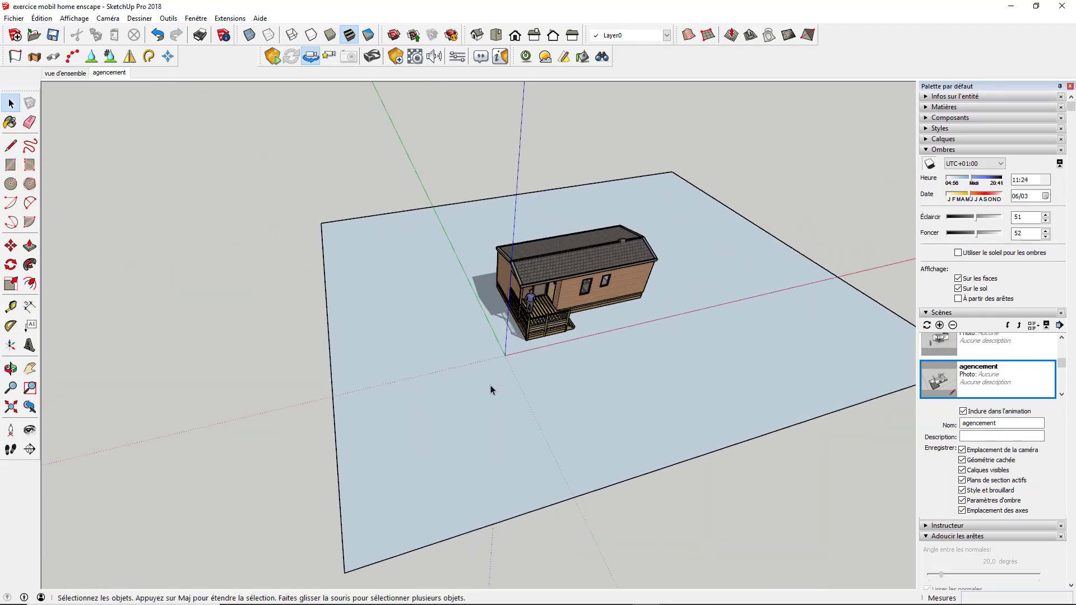
right_click(491, 389)
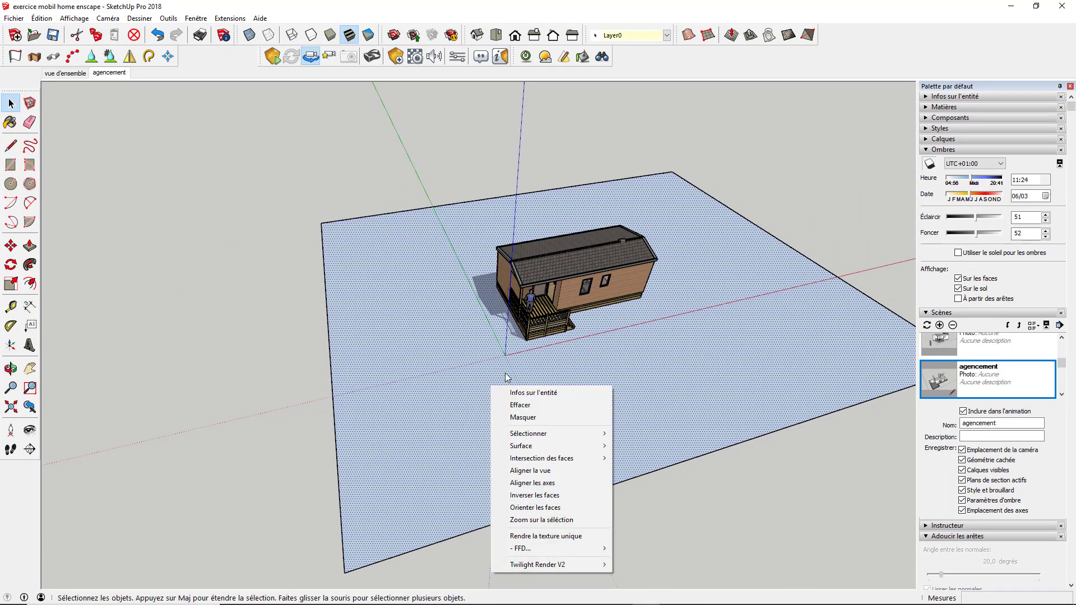
left_click(539, 497)
middle_click_drag(557, 368, 559, 381)
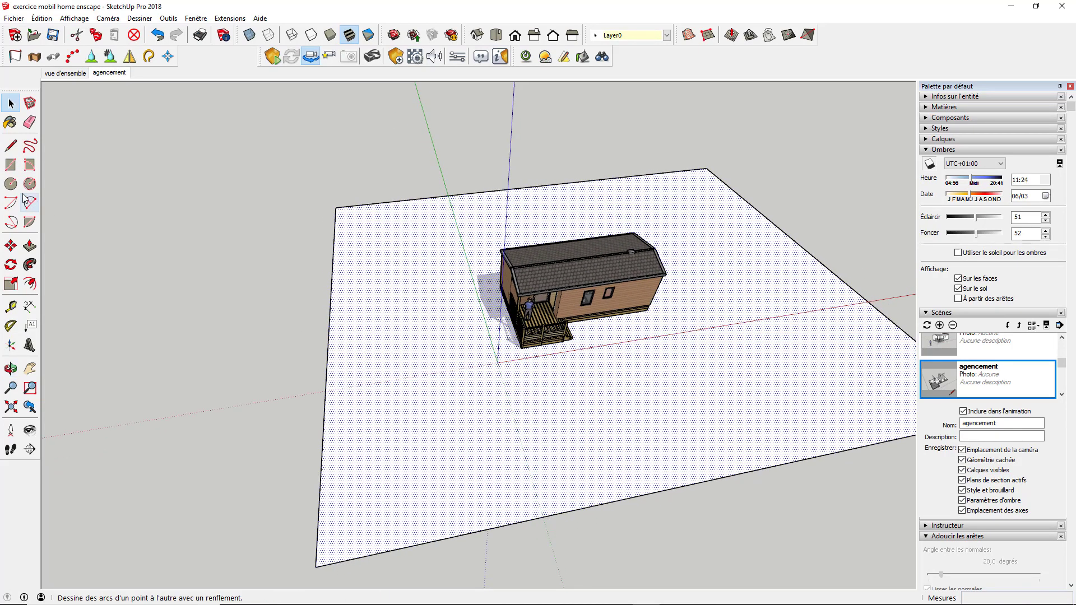
key("l")
key("space")
left_click_drag(460, 217, 719, 391)
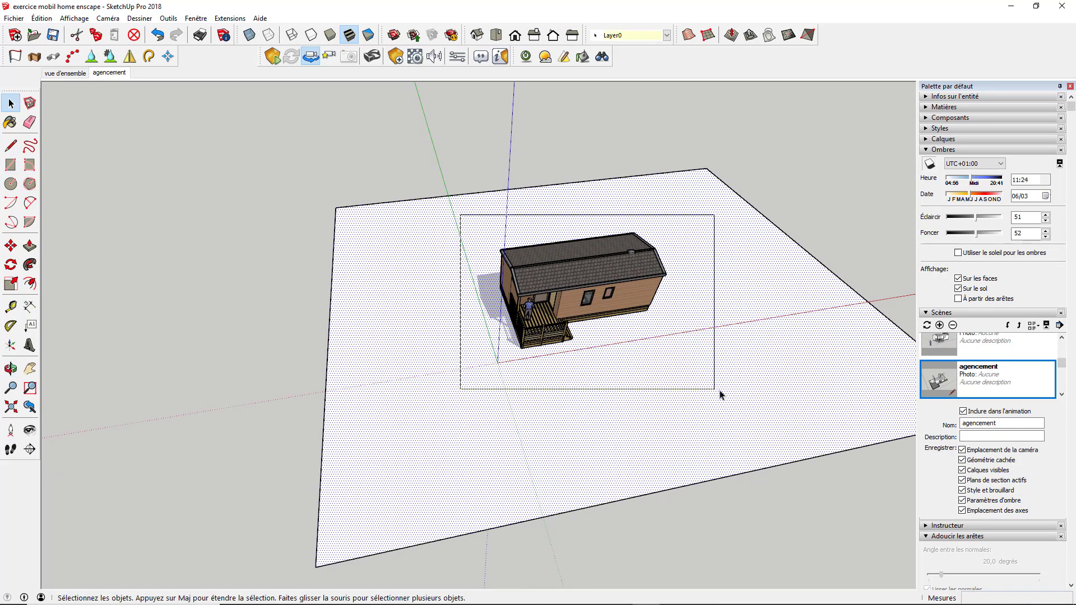
left_click(813, 183)
left_click(619, 263)
left_click(812, 184)
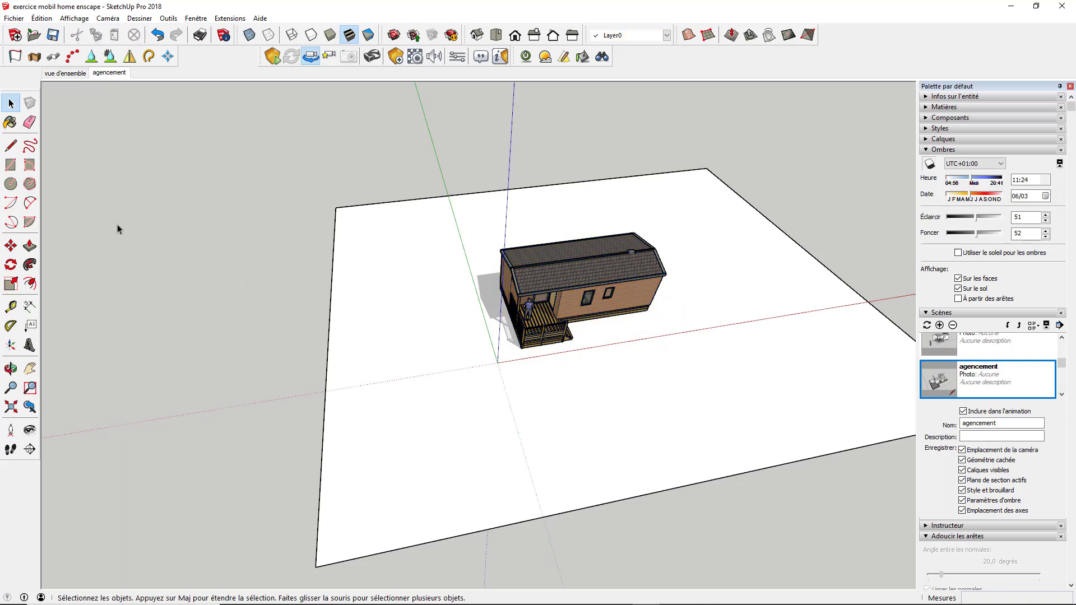
Step: Draw a curved freehand line across the ground from its front edge up to the corner of the deck
left_click(30, 146)
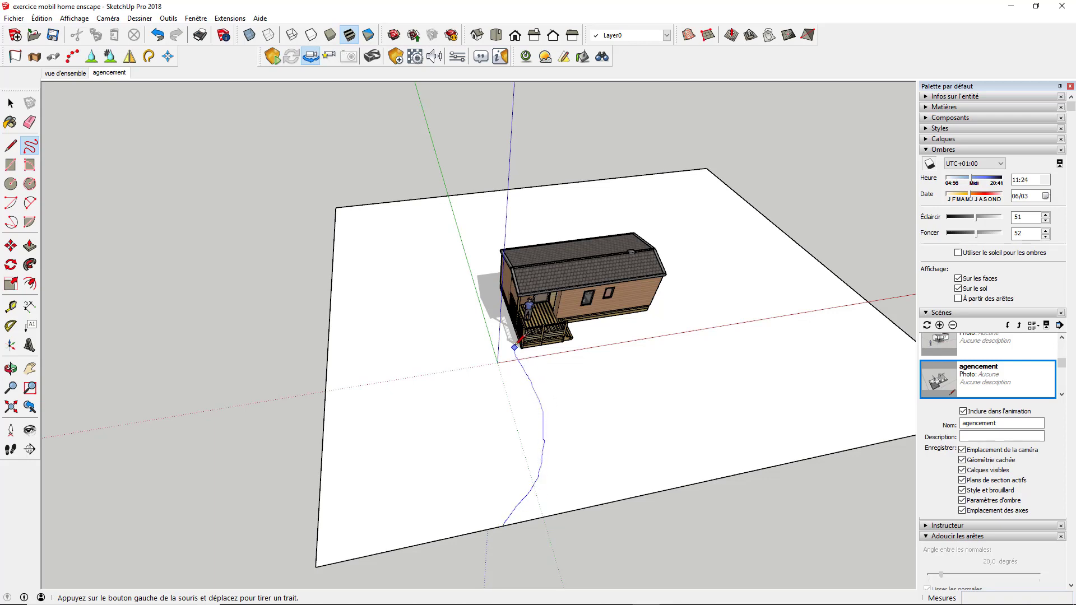
left_click_drag(515, 347, 514, 347)
key("space")
Step: Hide the mobile home group to free the ground beneath it
left_click(542, 300)
right_click(542, 301)
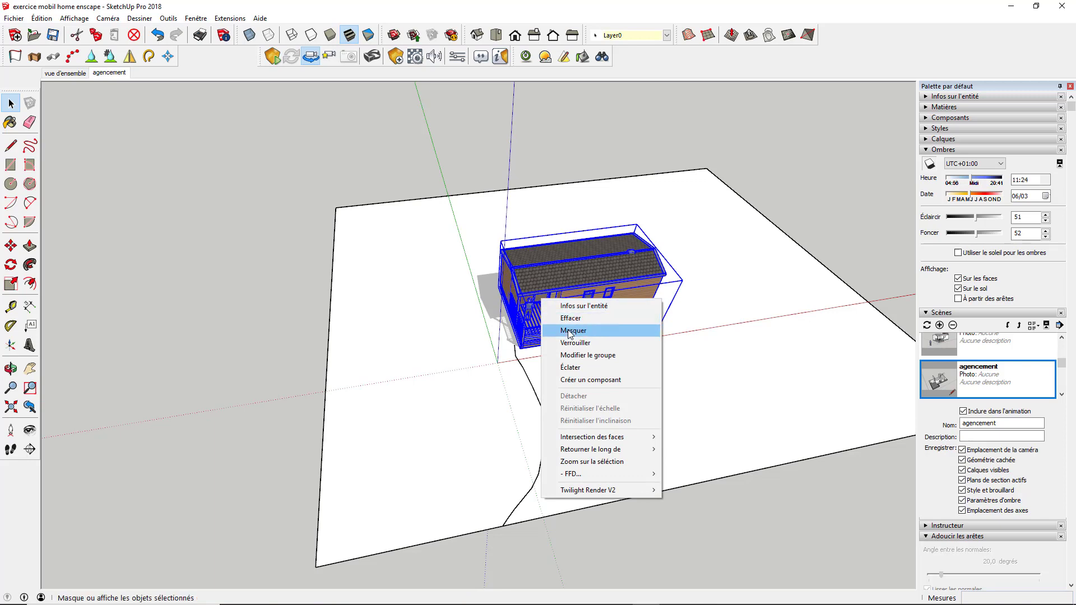
left_click(570, 333)
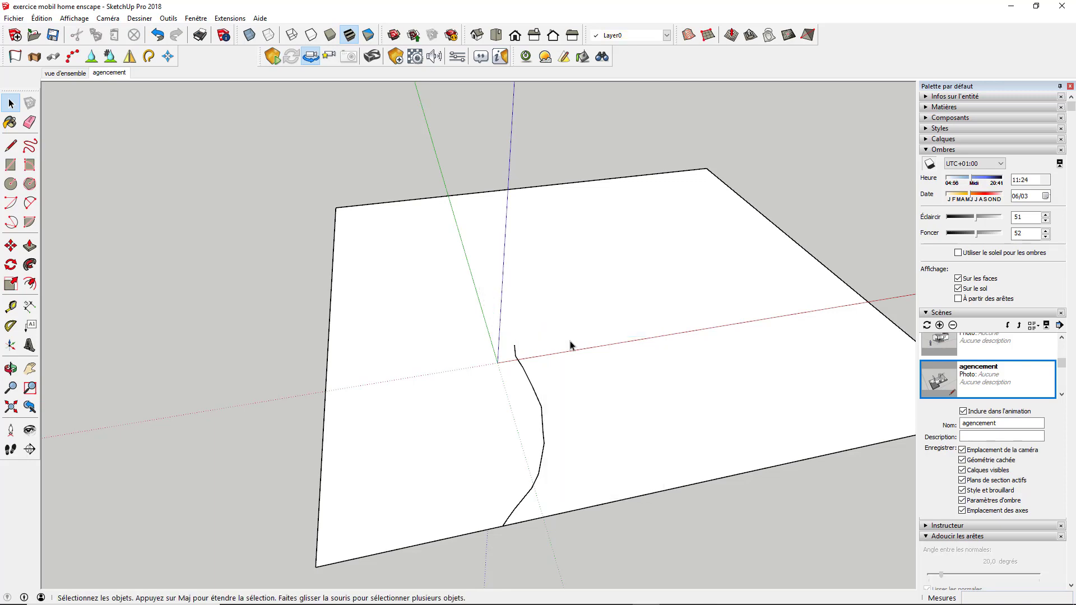
Step: Draw a freehand curve from the first line's end, looping around the home's footprint and back to the ground's front edge, to close the driveway outline
left_click(30, 146)
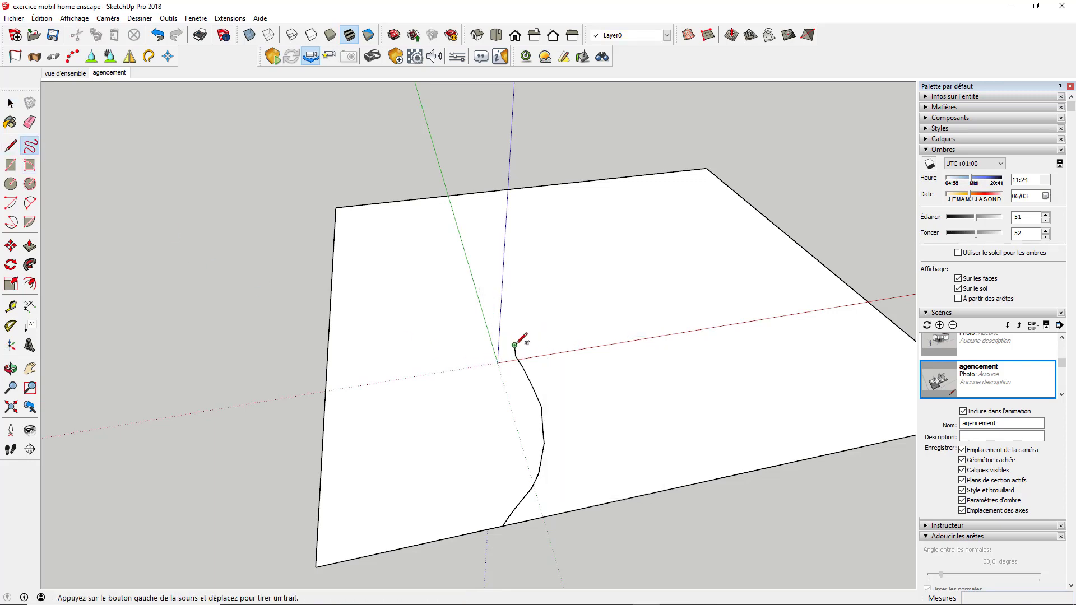
mouse_move(613, 305)
left_mouse_down()
mouse_move(675, 304)
mouse_move(701, 334)
left_mouse_up()
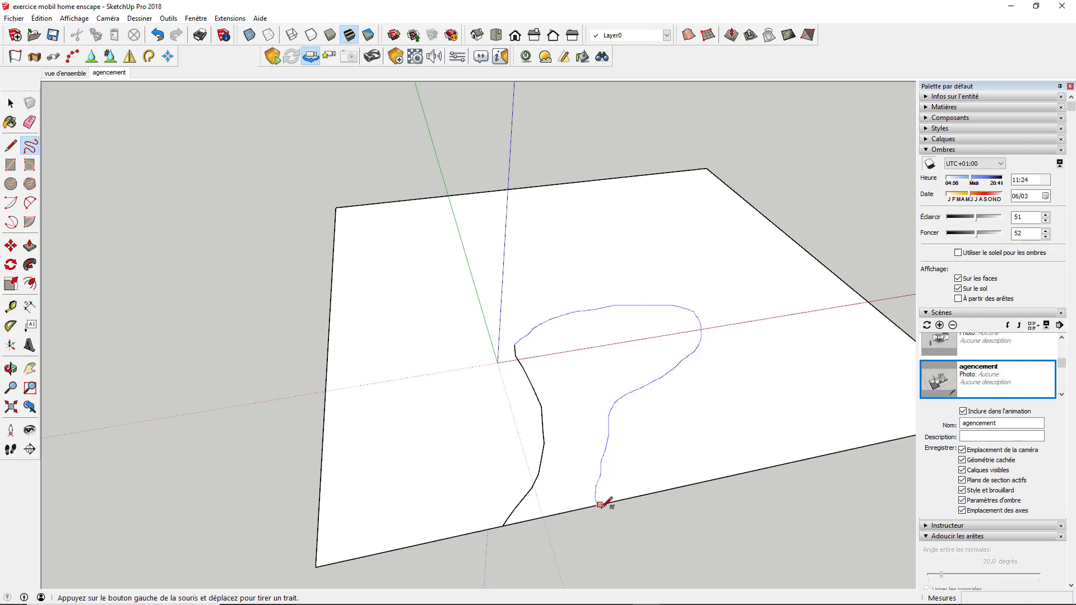
left_click_drag(600, 505, 597, 504)
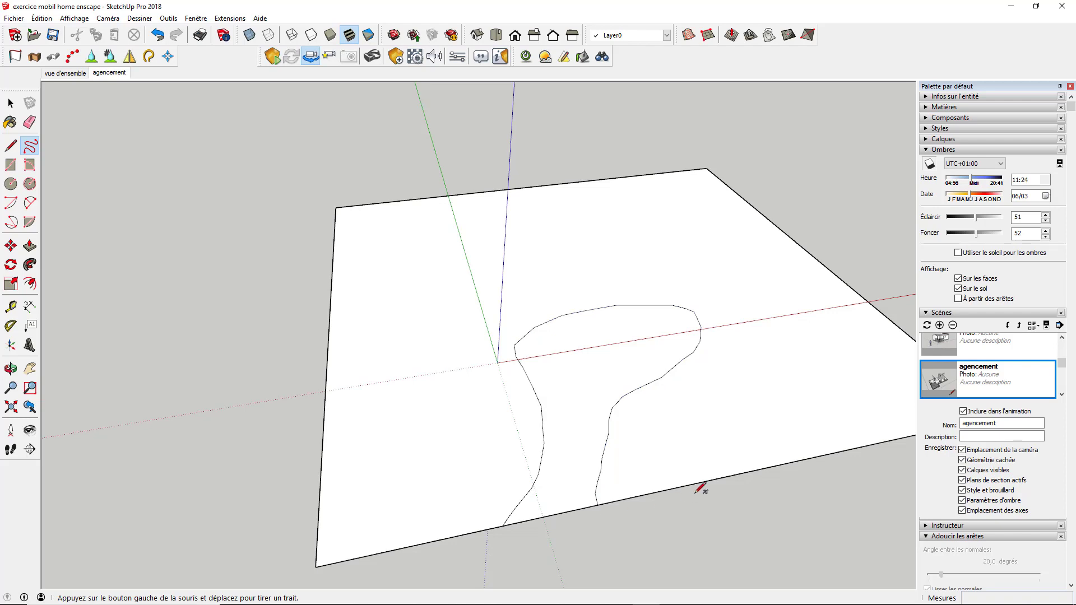
Step: Unhide all hidden geometry to bring back the mobile home
left_click(41, 18)
mouse_move(190, 179)
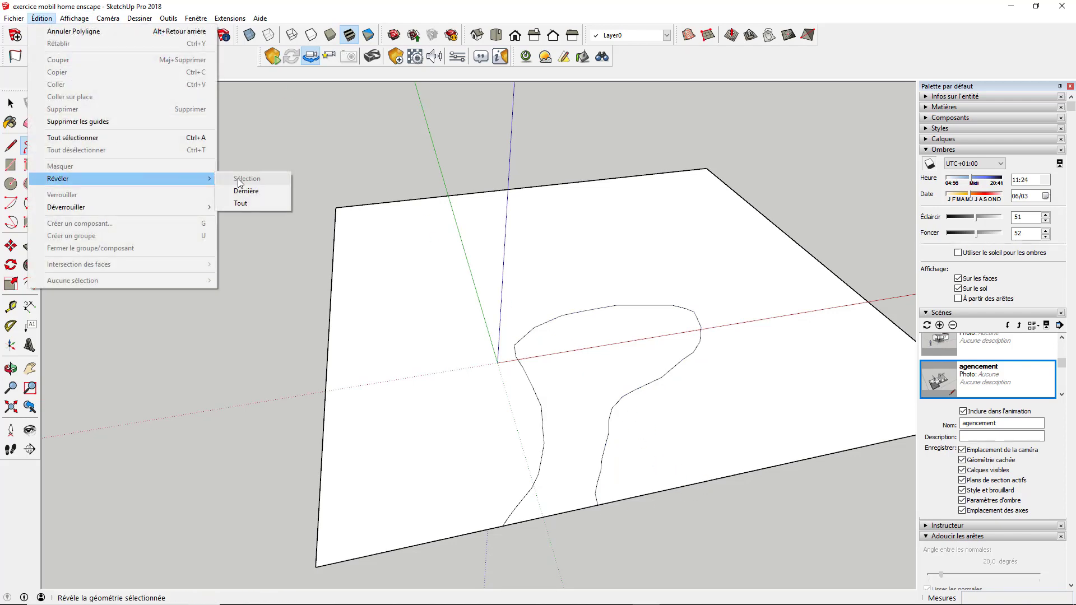
left_click(241, 202)
middle_click_drag(460, 340, 495, 272)
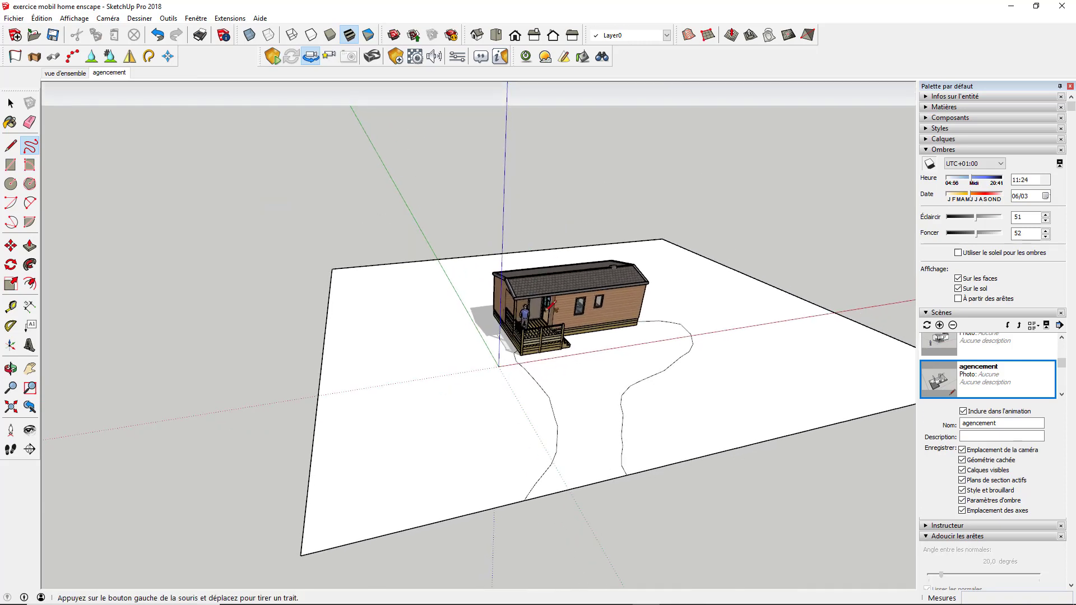
Step: Move the mobile home group about 229 cm forward over the ground, toward the driveway
scroll(554, 317, "up", 4)
middle_click_drag(549, 315, 582, 302)
key("space")
left_click(567, 302)
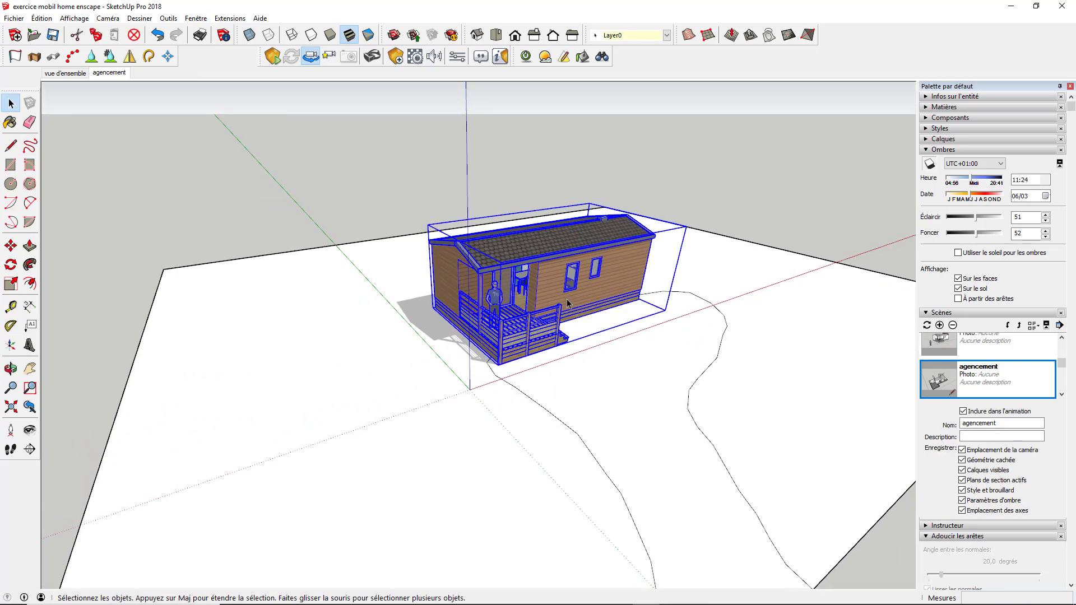
key("m")
left_click(567, 301)
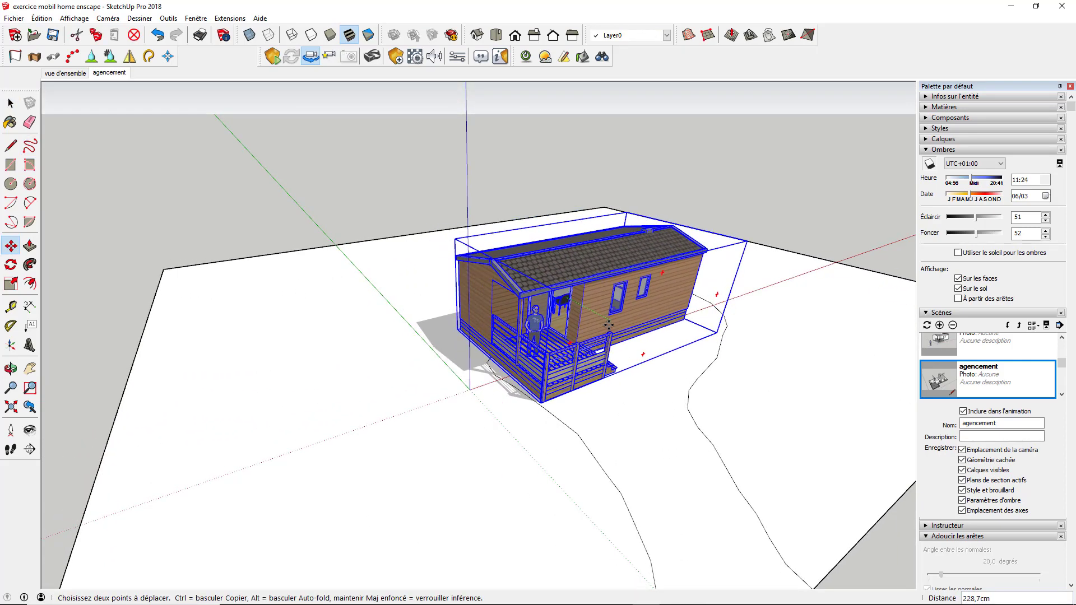
left_click(609, 325)
Step: Shift the mobile home slightly further by the front corner of its deck, and deselect it
left_click(541, 402)
left_click(517, 416)
scroll(494, 290, "down", 2)
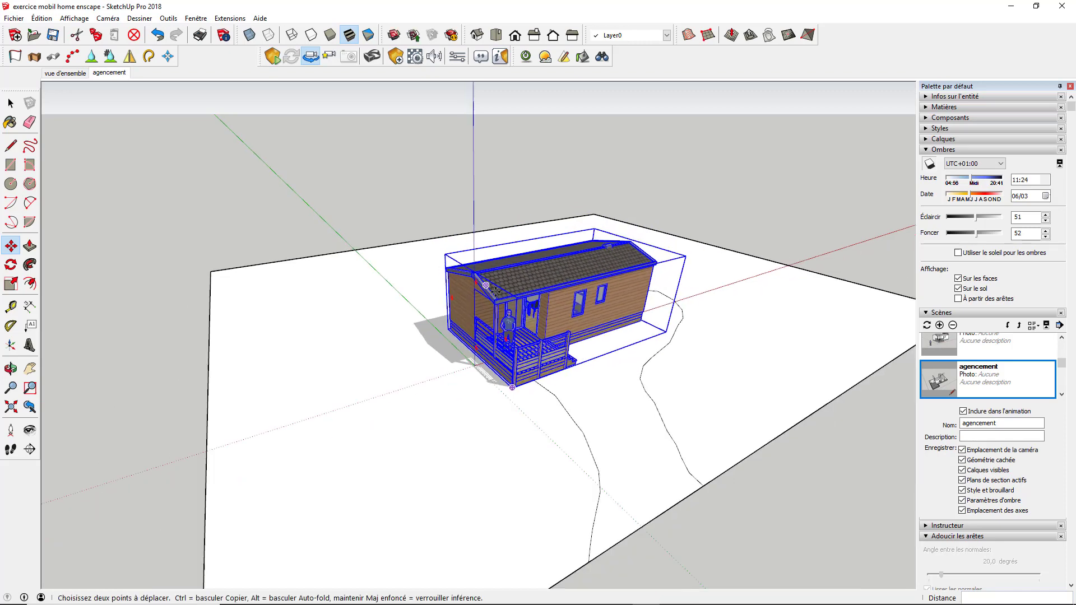
key("space")
left_click(758, 233)
Step: Paint the ground around the driveway with the light green grass material from the landscaping library
middle_click_drag(759, 234, 560, 368)
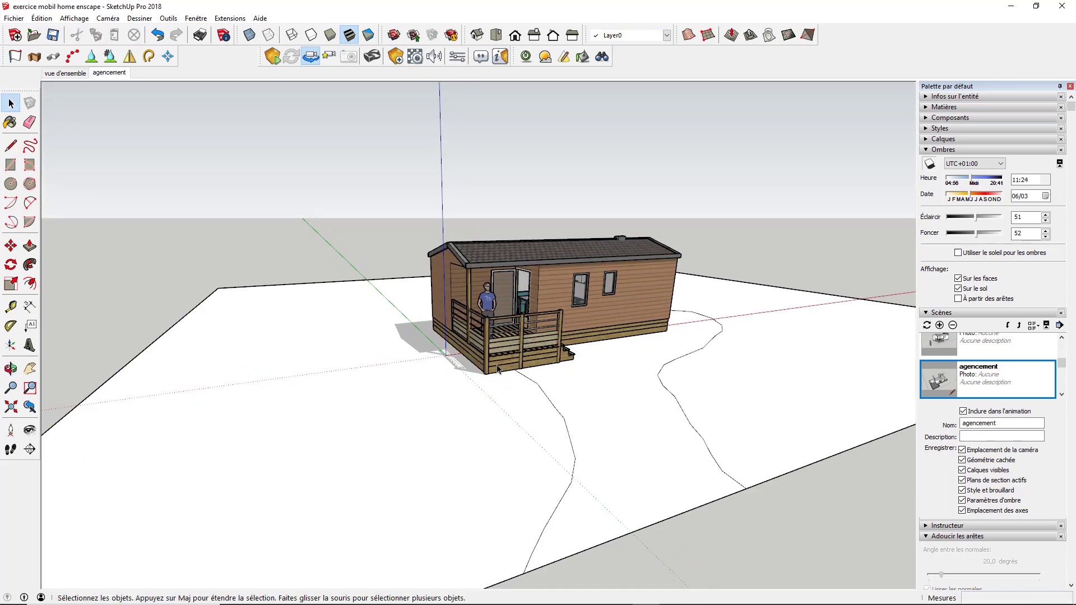
scroll(414, 353, "down", 2)
mouse_move(414, 353)
middle_mouse_down()
mouse_move(533, 440)
mouse_move(478, 368)
middle_mouse_up()
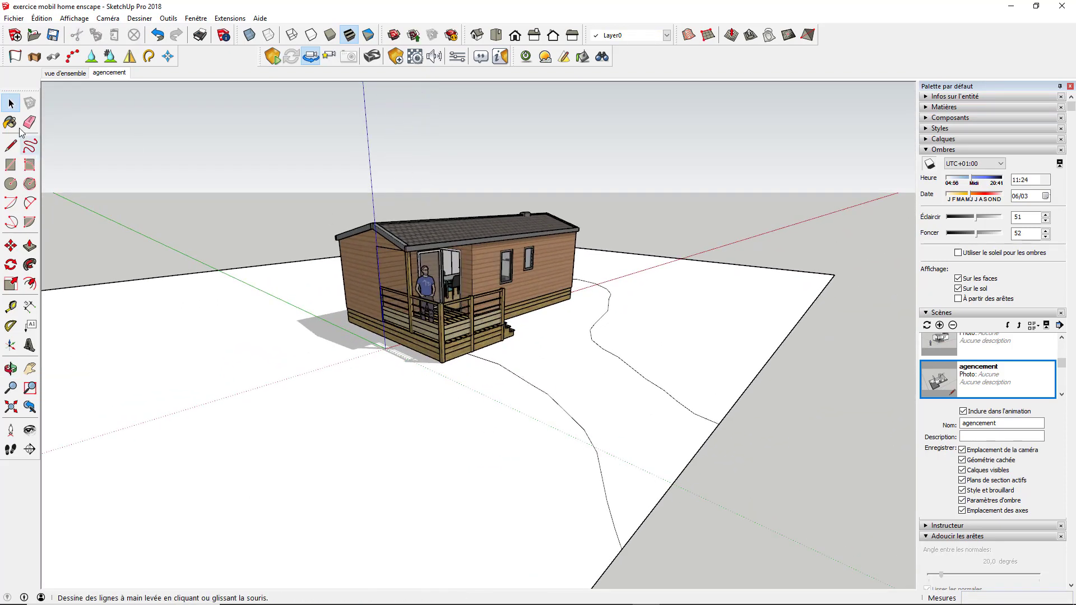
left_click(12, 123)
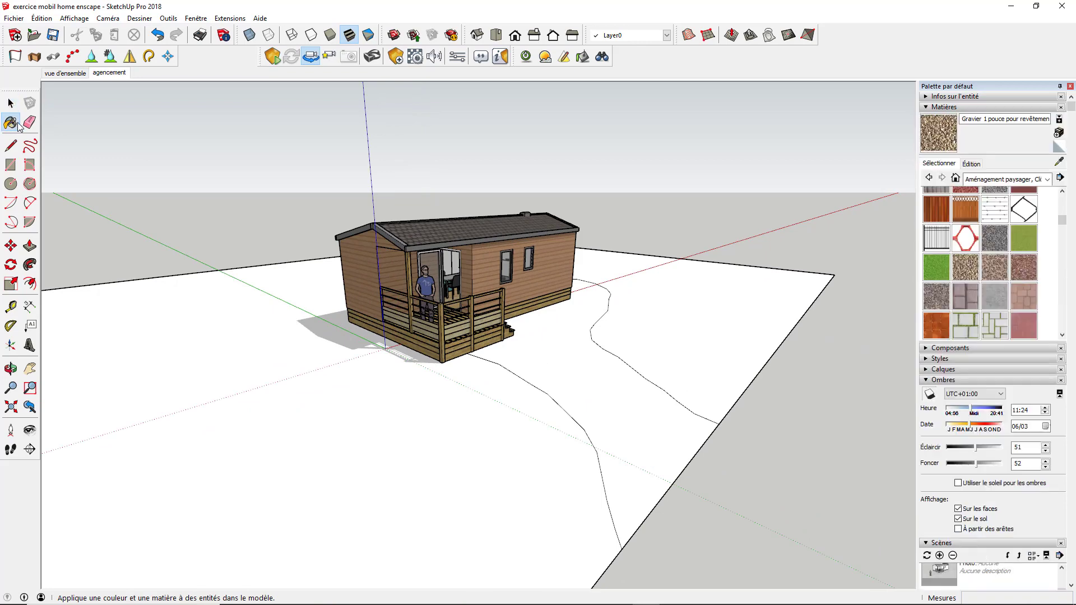
left_click(1028, 242)
left_click(525, 420)
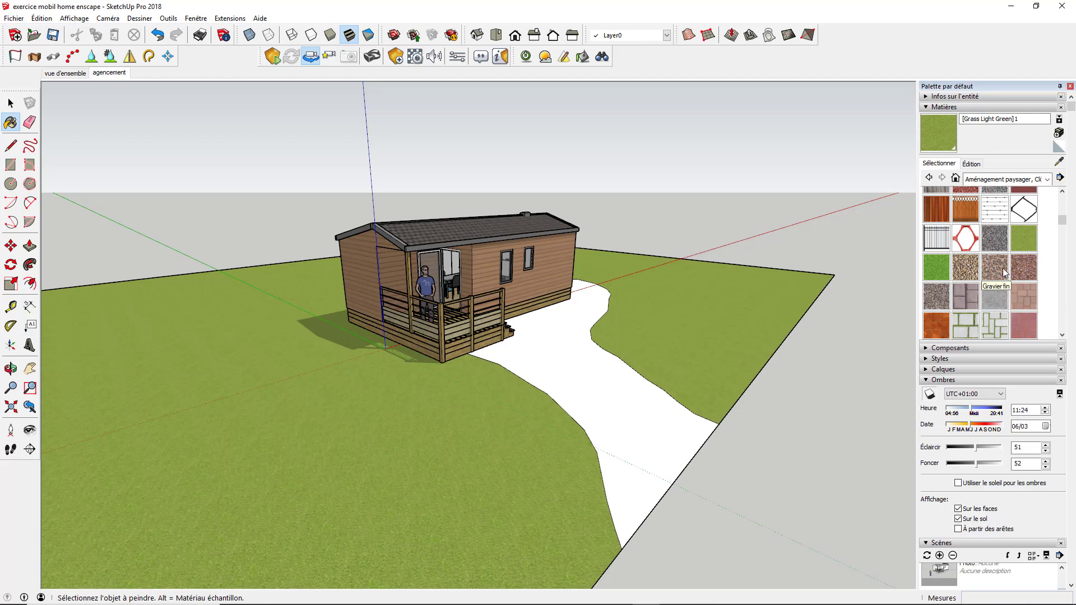
Step: Paint the driveway with the "Gravier 1 pouce pour revêtement" material and check its texture up close
left_click(971, 271)
left_click(641, 440)
scroll(639, 435, "up", 5)
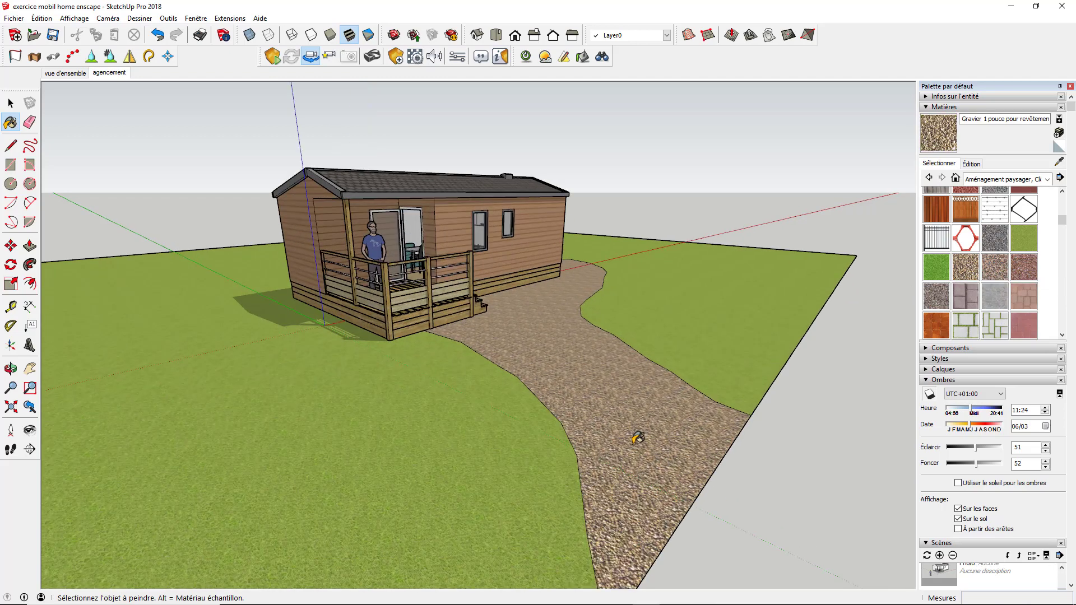
scroll(625, 436, "up", 2)
scroll(588, 458, "down", 8)
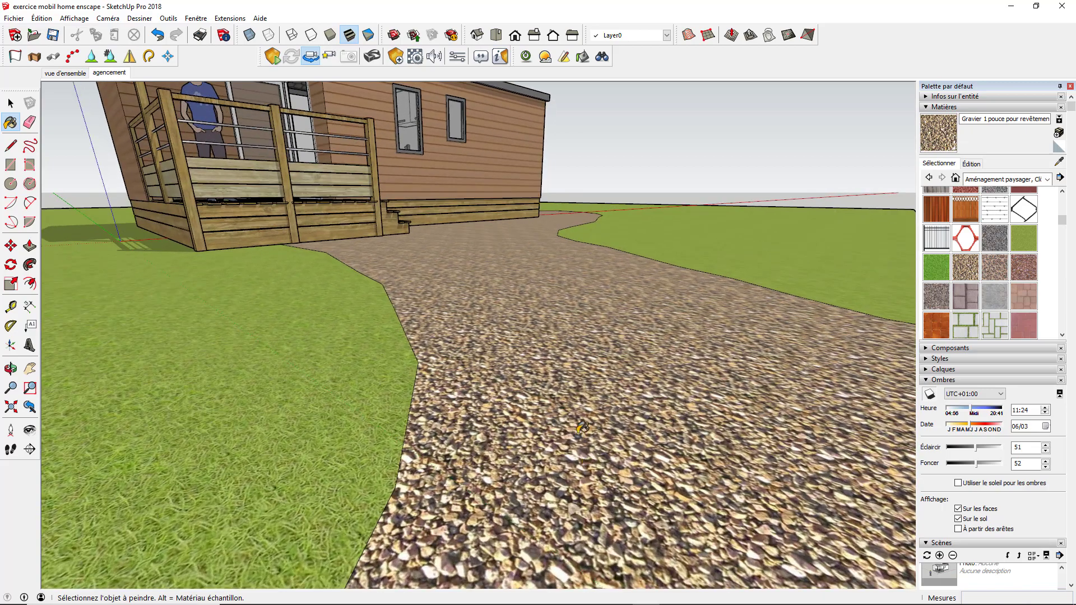
scroll(552, 382, "up", 5)
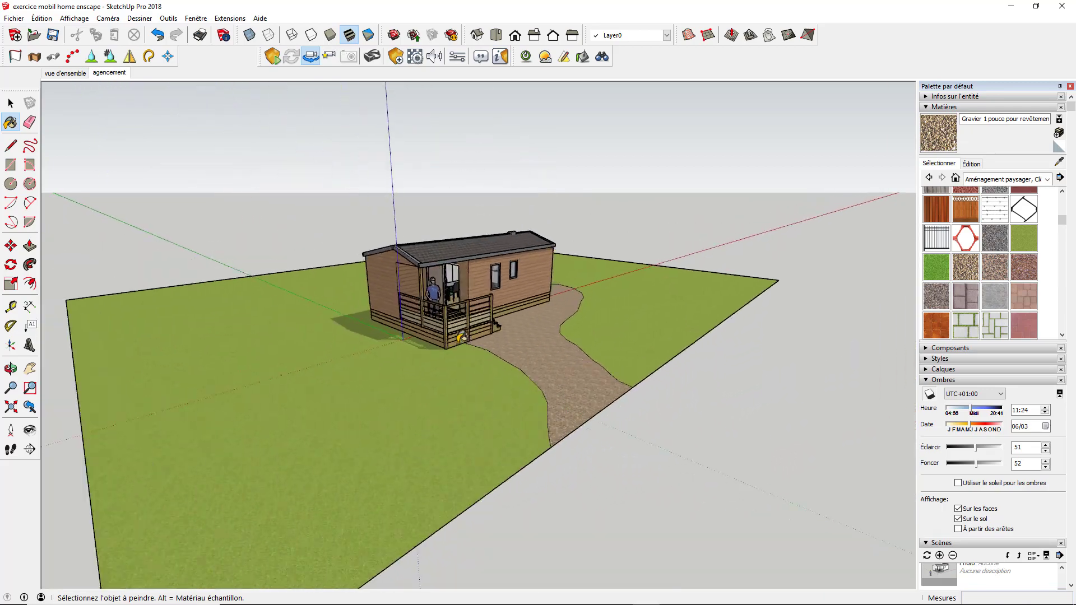
scroll(461, 320, "up", 2)
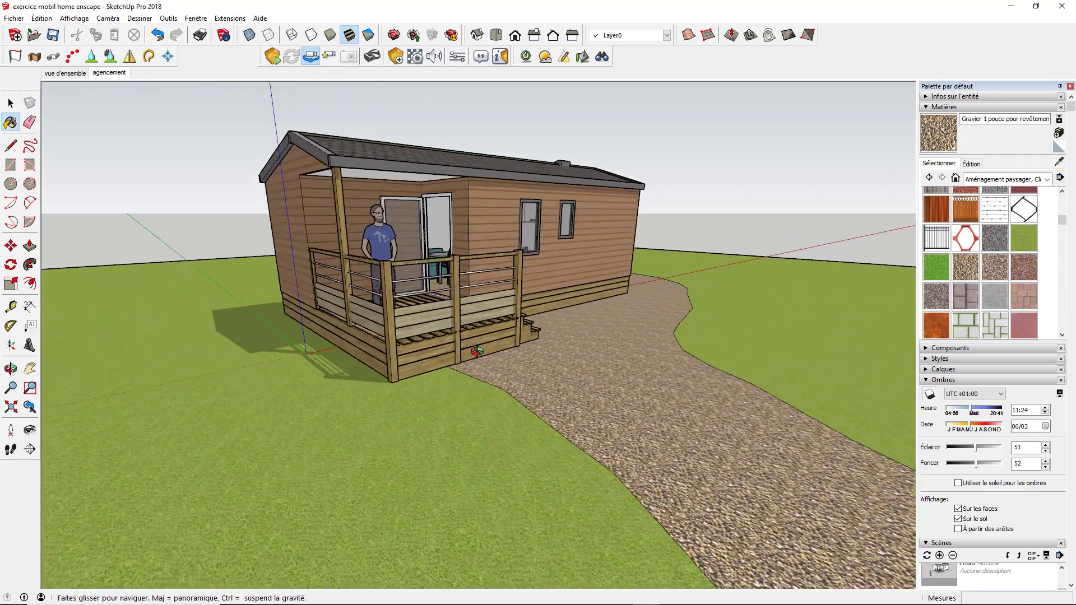
Step: Start the Enscape live render and arrange the SketchUp and render windows side by side
left_click(272, 56)
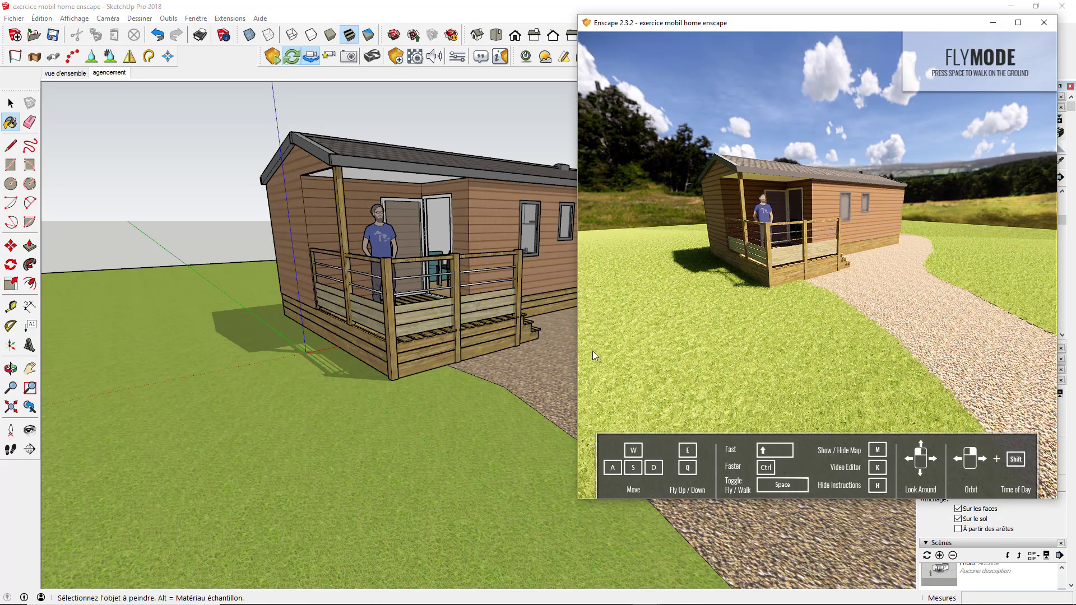
scroll(430, 352, "up", 5)
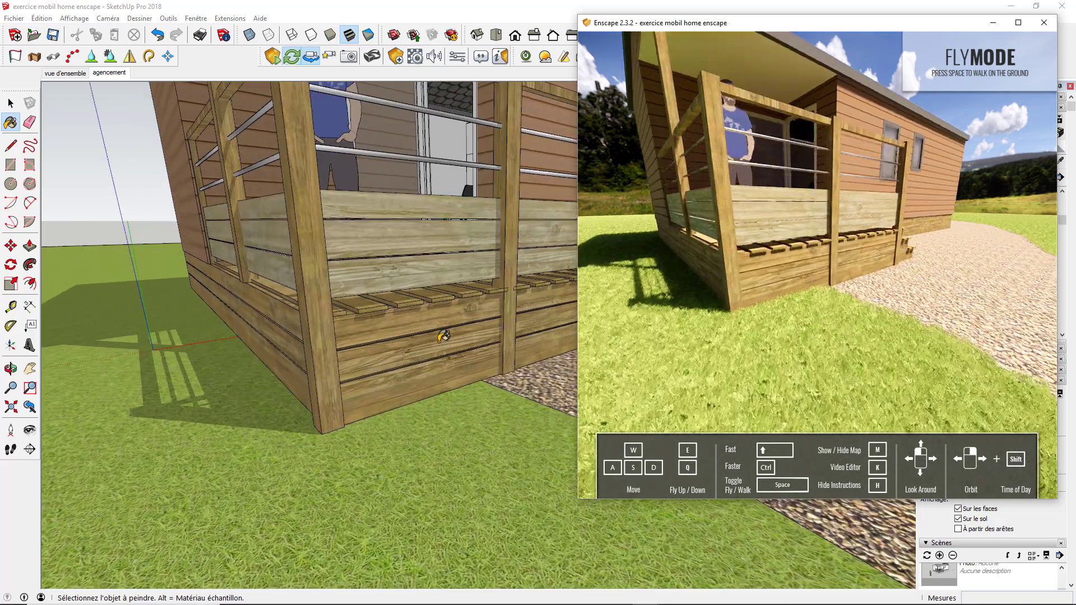
left_click(993, 22)
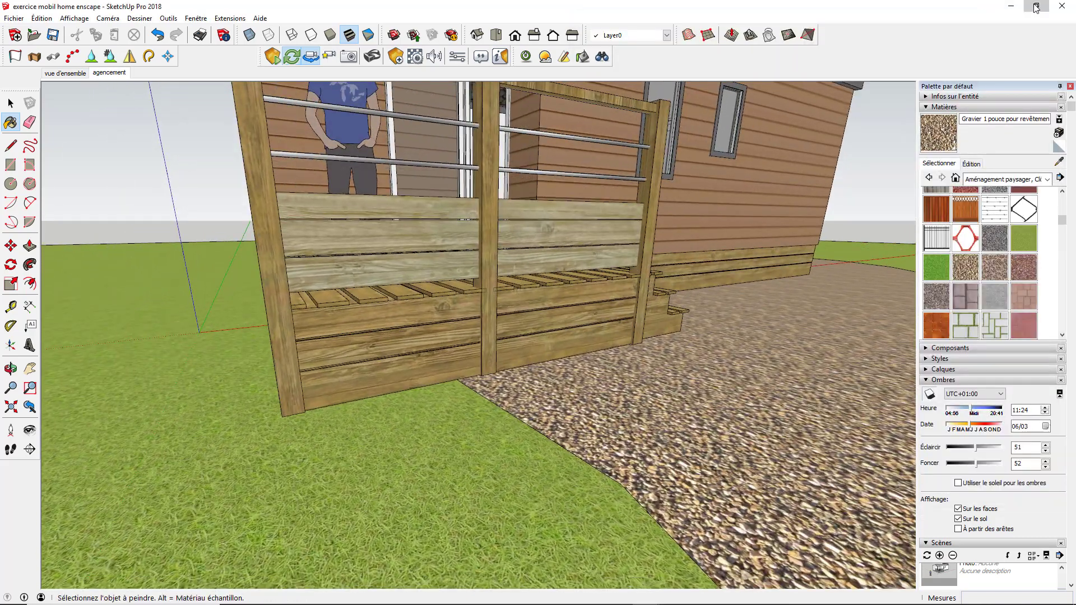
left_click(1036, 6)
key("w")
mouse_move(304, 356)
left_mouse_down()
mouse_move(204, 365)
mouse_move(123, 325)
mouse_move(247, 352)
left_mouse_up()
key("b")
scroll(247, 352, "down", 5)
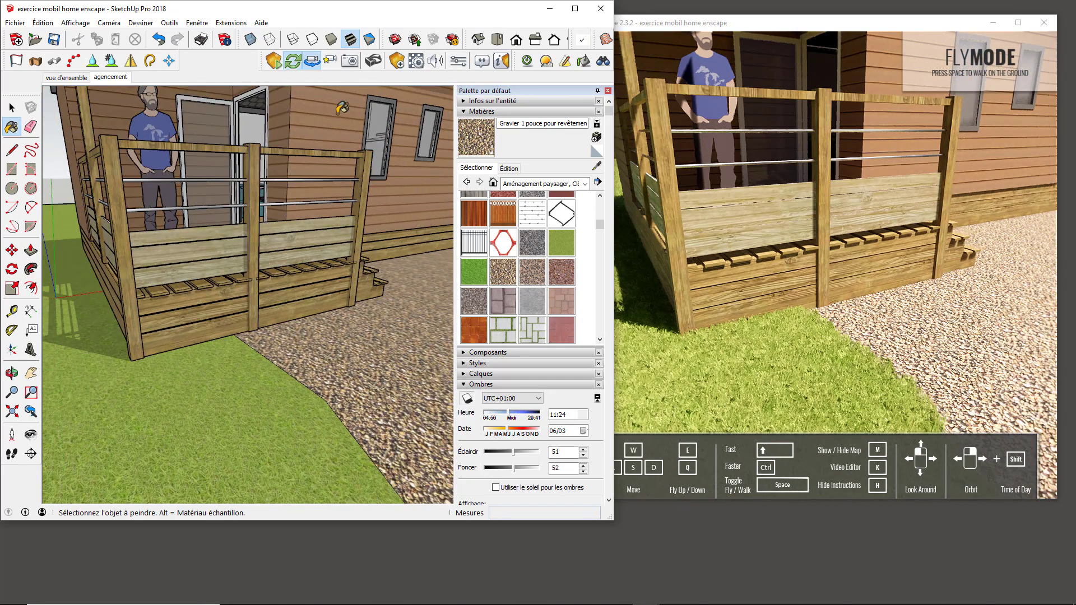
Step: Set the light green grass material's height to 70% in the Enscape material editor and check the result around the deck
left_click(416, 62)
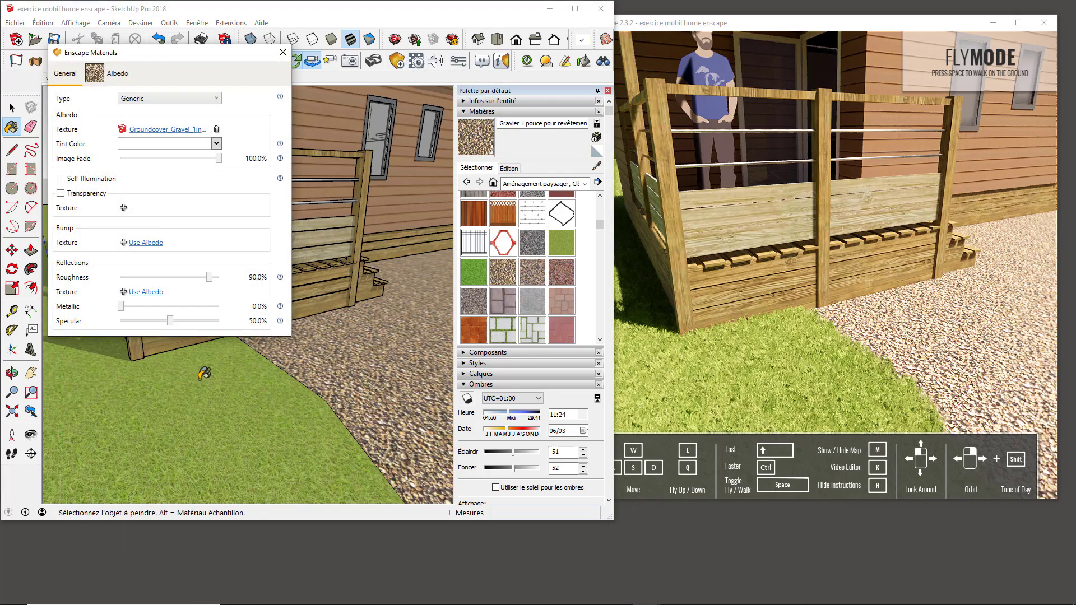
key("alt")
left_click(237, 404, "alt")
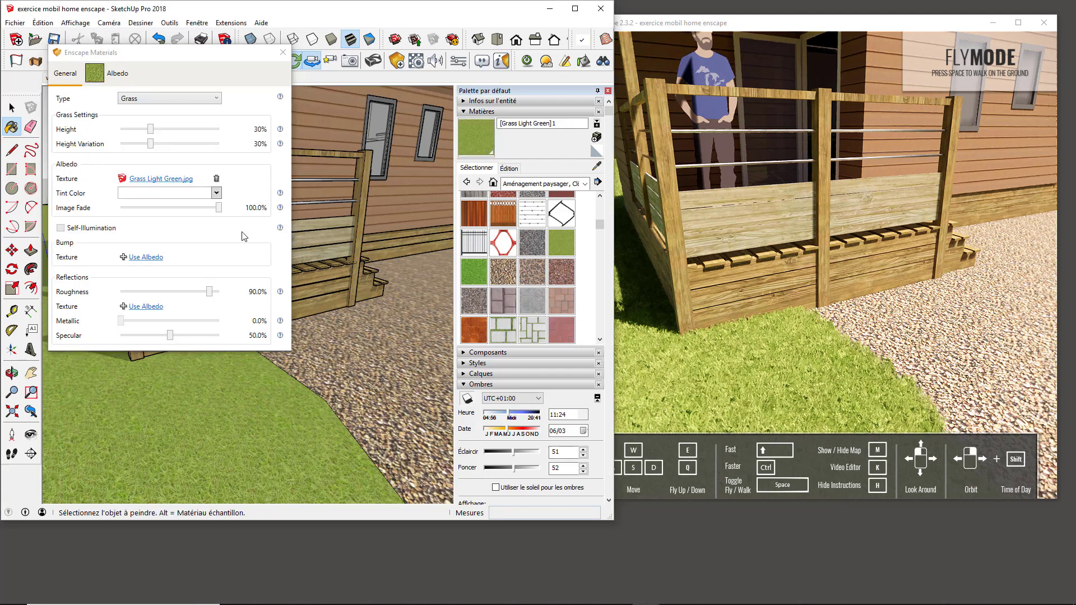
left_click_drag(153, 132, 188, 138)
left_click_drag(231, 58, 508, 80)
scroll(235, 241, "down", 10)
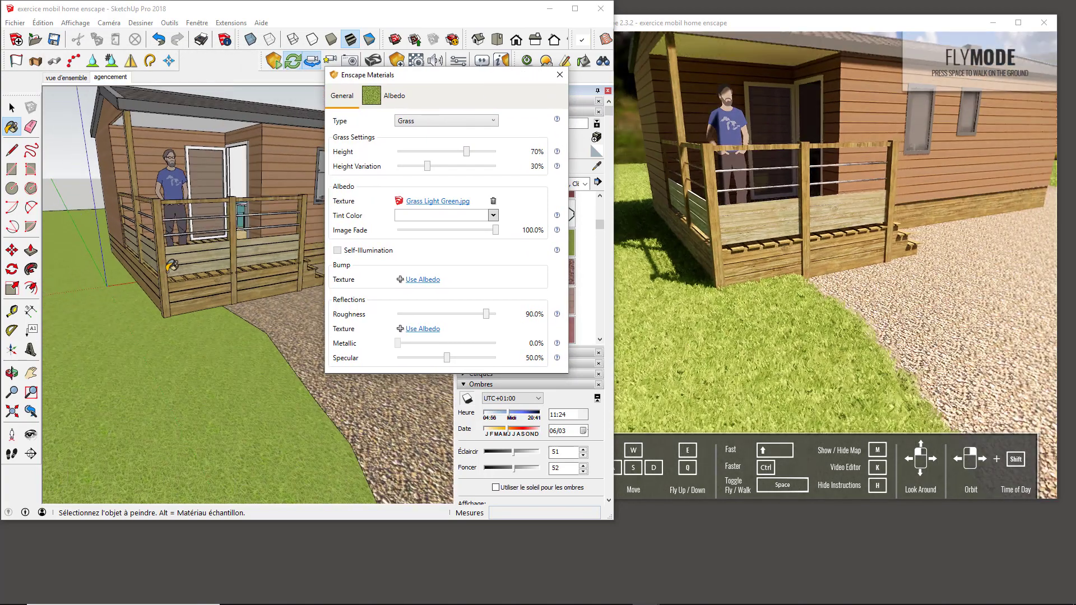
middle_click_drag(167, 260, 128, 220)
scroll(129, 221, "up", 4)
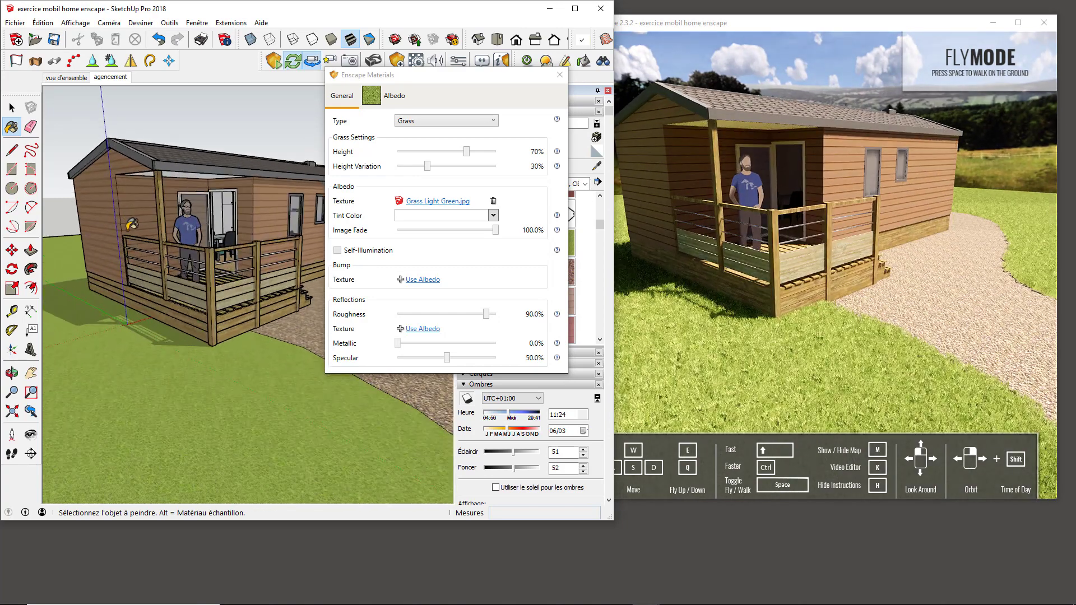
left_click(559, 75)
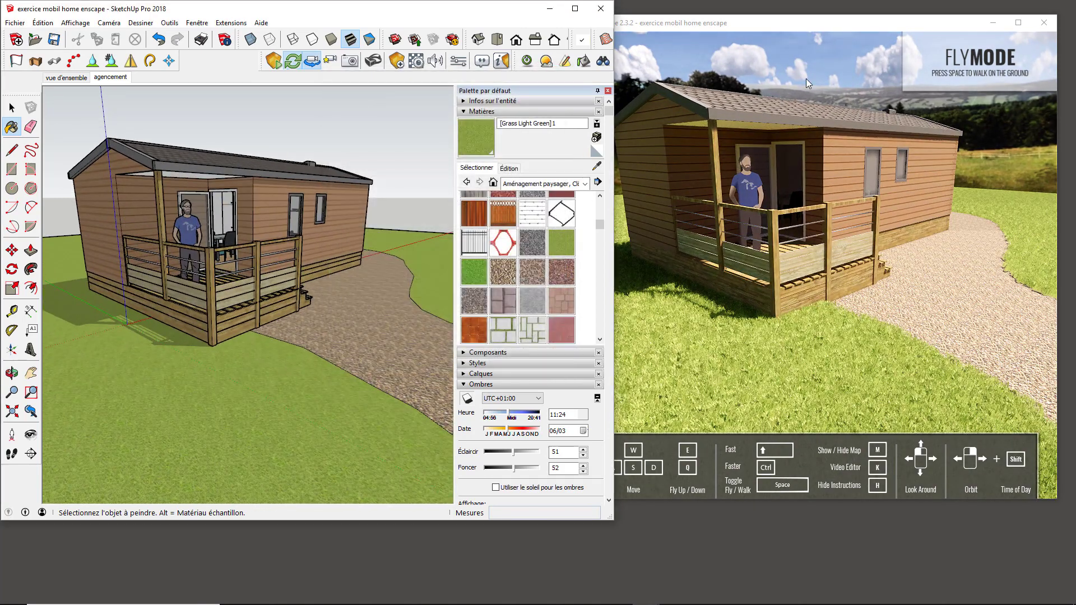
Step: Try the Town and Urban horizon presets in Enscape's atmosphere settings, and return to the Forest preset
left_click(458, 61)
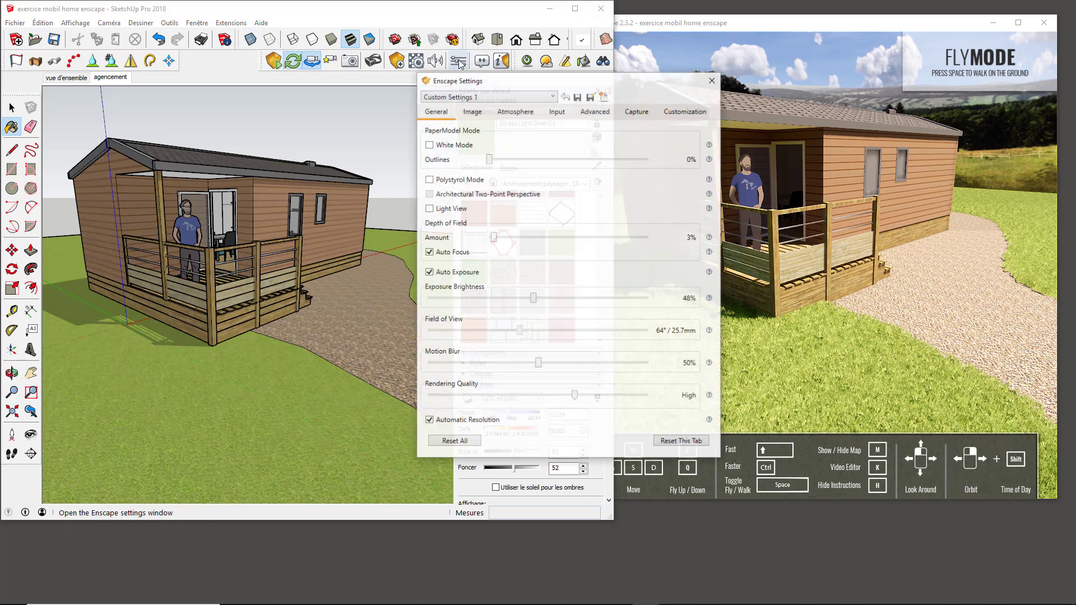
left_click(514, 111)
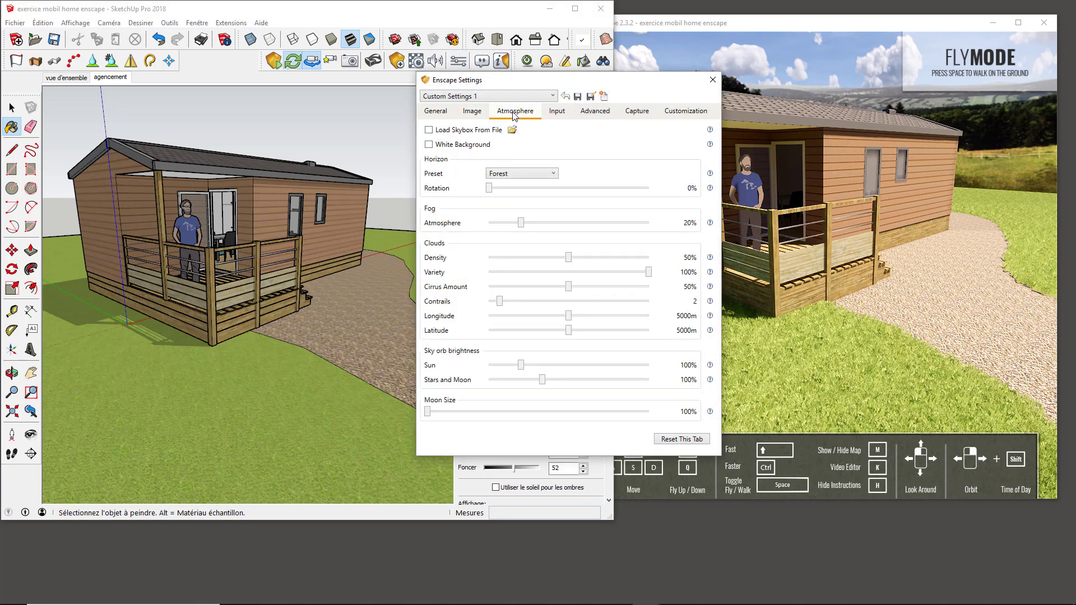
left_click(518, 177)
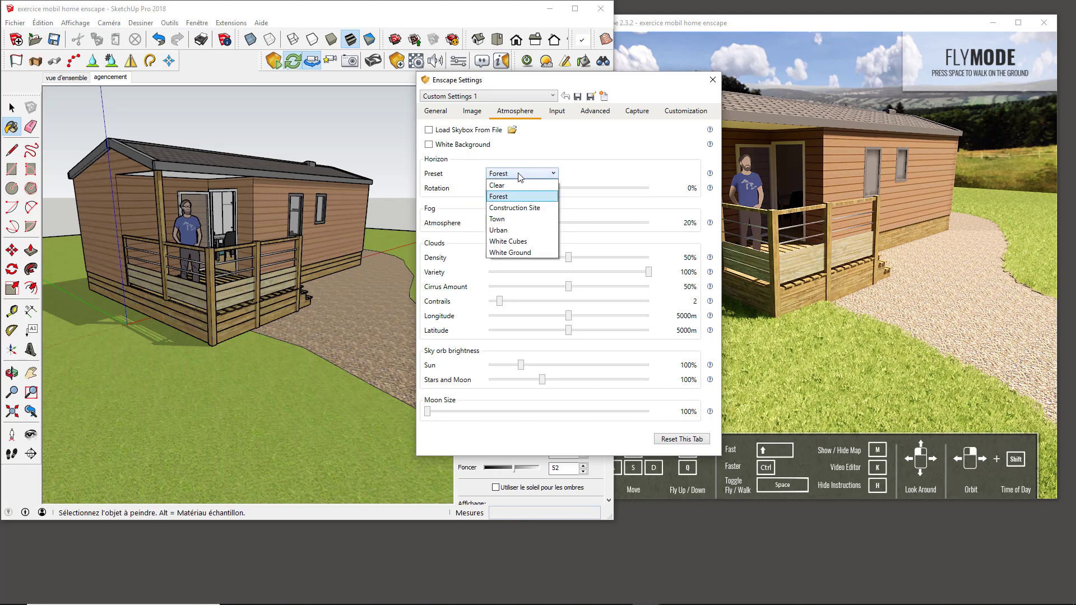
left_click(524, 220)
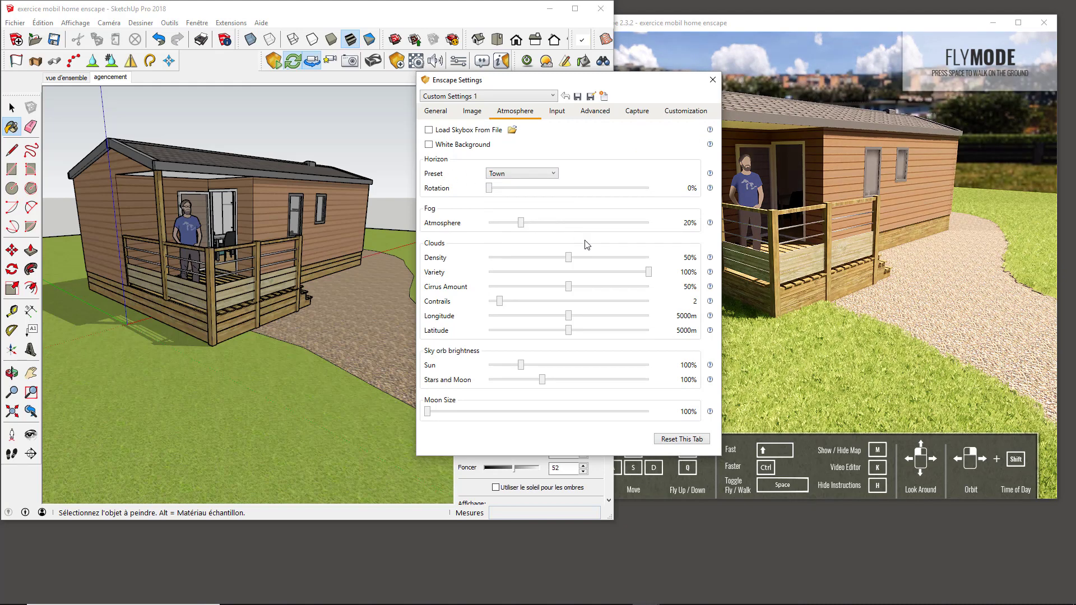
left_click(518, 178)
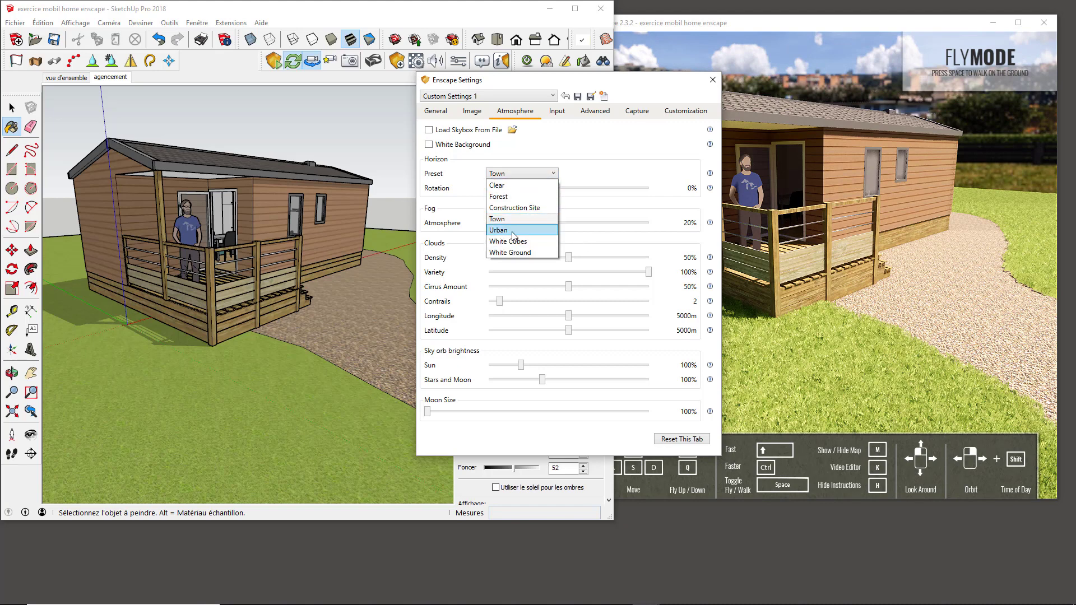
left_click(508, 230)
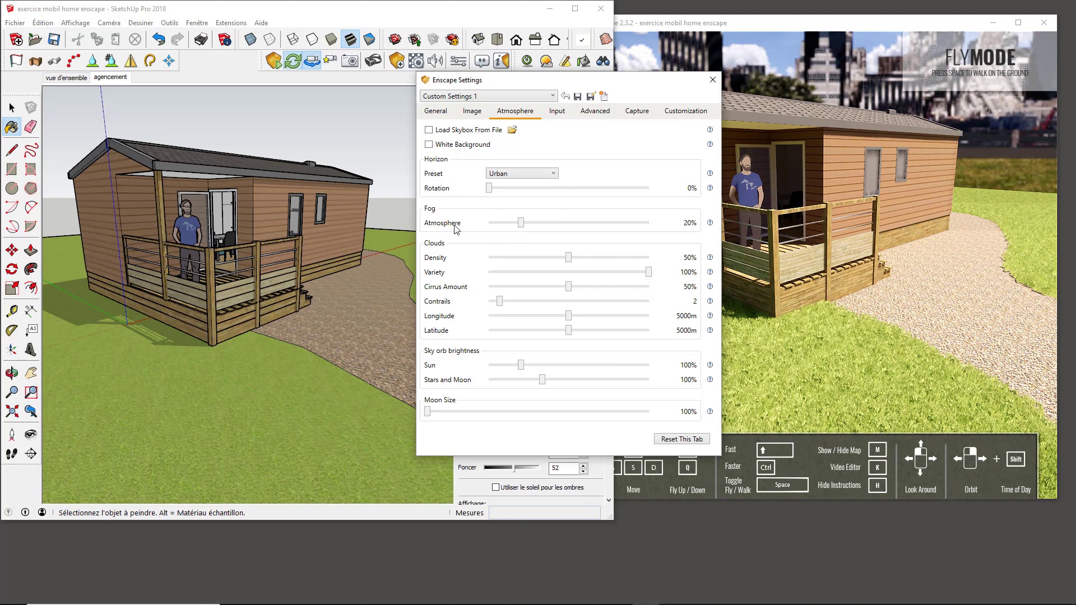
left_click(517, 178)
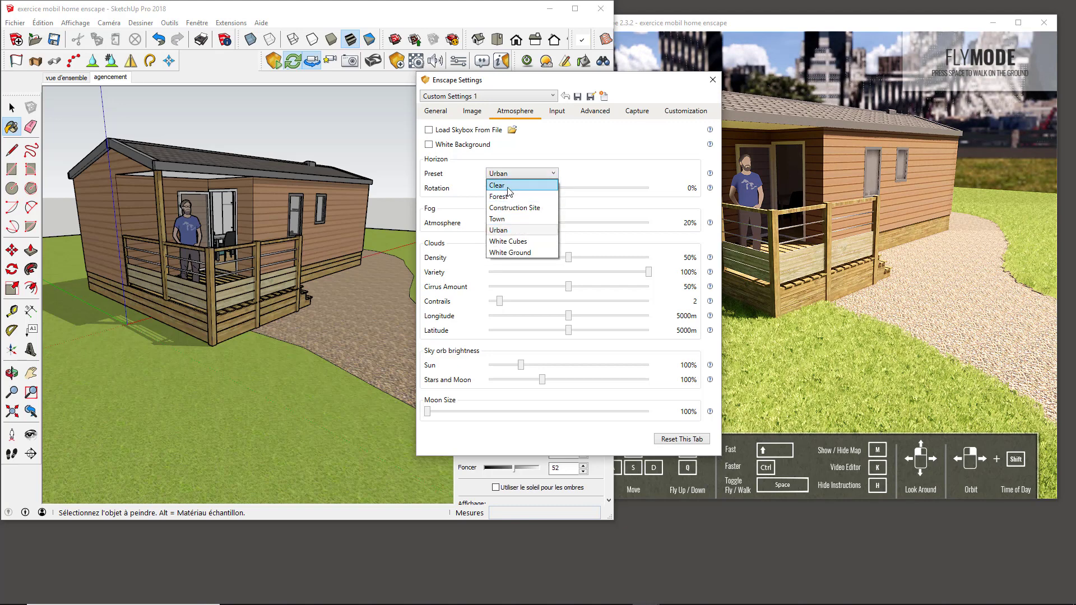
left_click(510, 197)
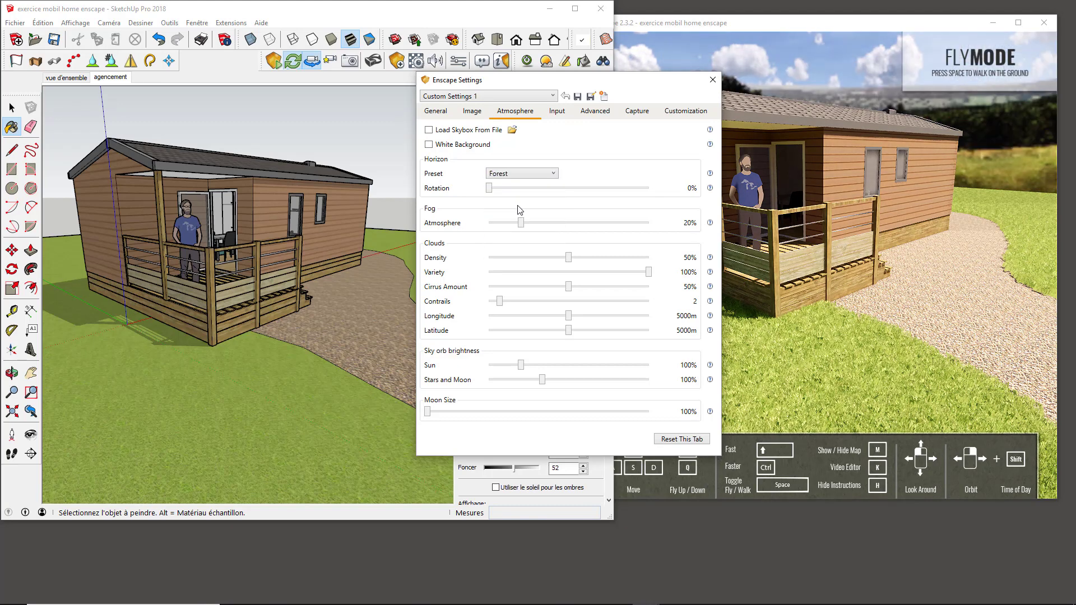
left_click(712, 80)
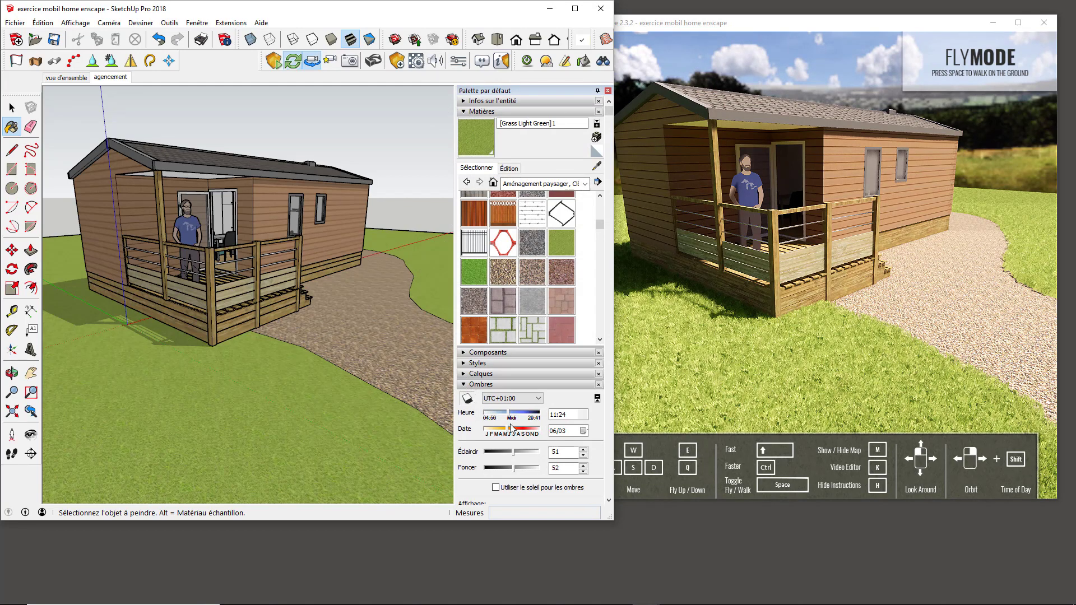
Step: Set the shadow time to 11:04 and maximize the SketchUp window
mouse_move(510, 418)
left_mouse_down()
mouse_move(524, 415)
mouse_move(508, 415)
left_mouse_up()
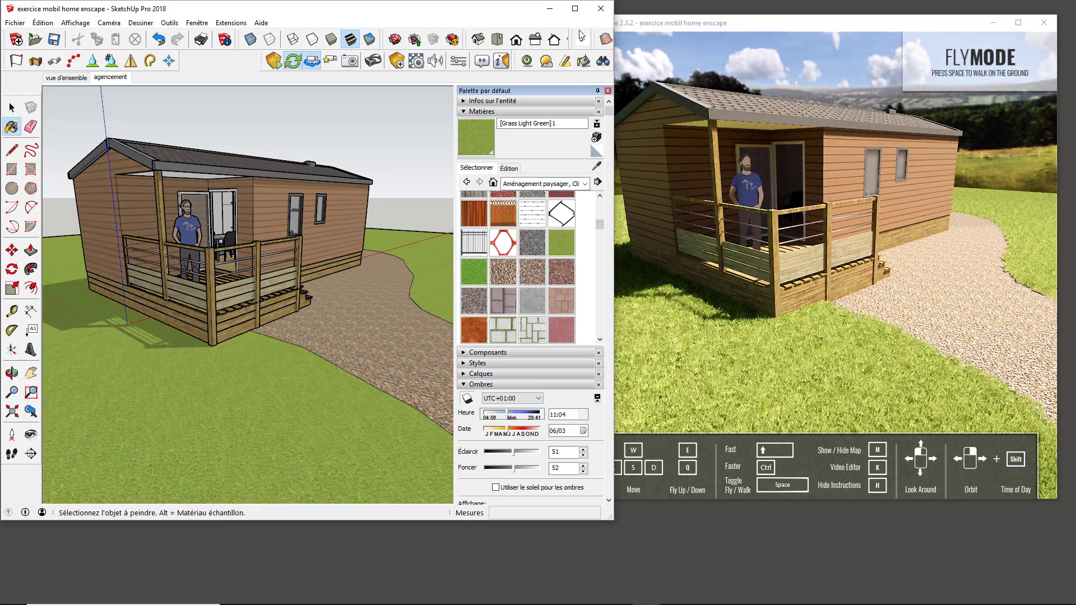
left_click(574, 8)
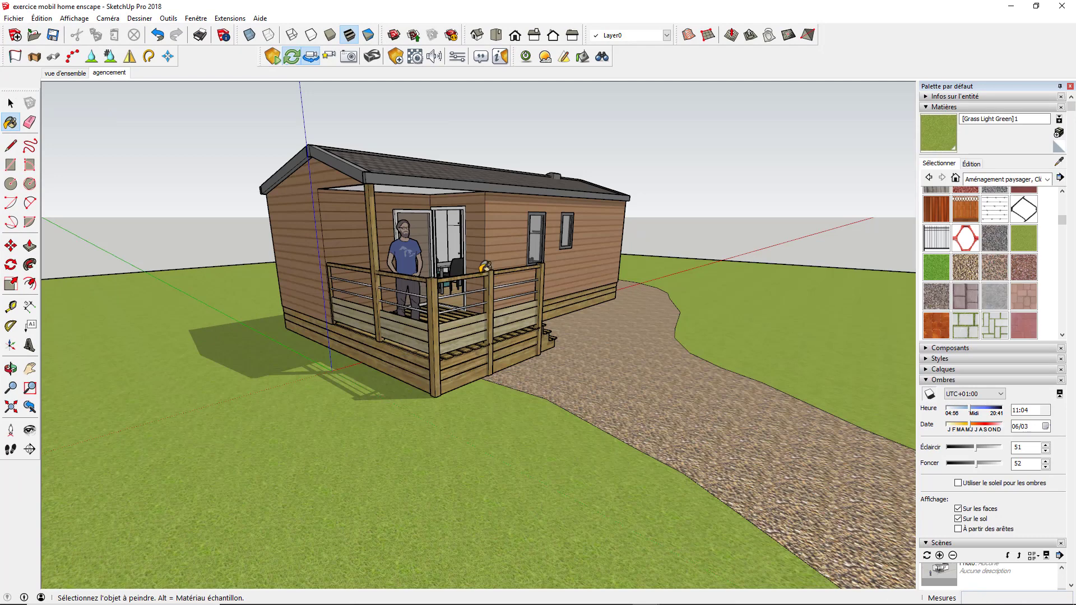
Step: Draw a freehand shoreline across the grass, passing behind the mobile home opposite the driveway and running from one ground edge to the back edge
scroll(443, 226, "down", 3)
scroll(443, 226, "down", 3)
middle_click_drag(443, 225, 290, 361)
scroll(429, 250, "down", 3)
middle_click_drag(428, 250, 580, 261)
scroll(345, 204, "up", 3)
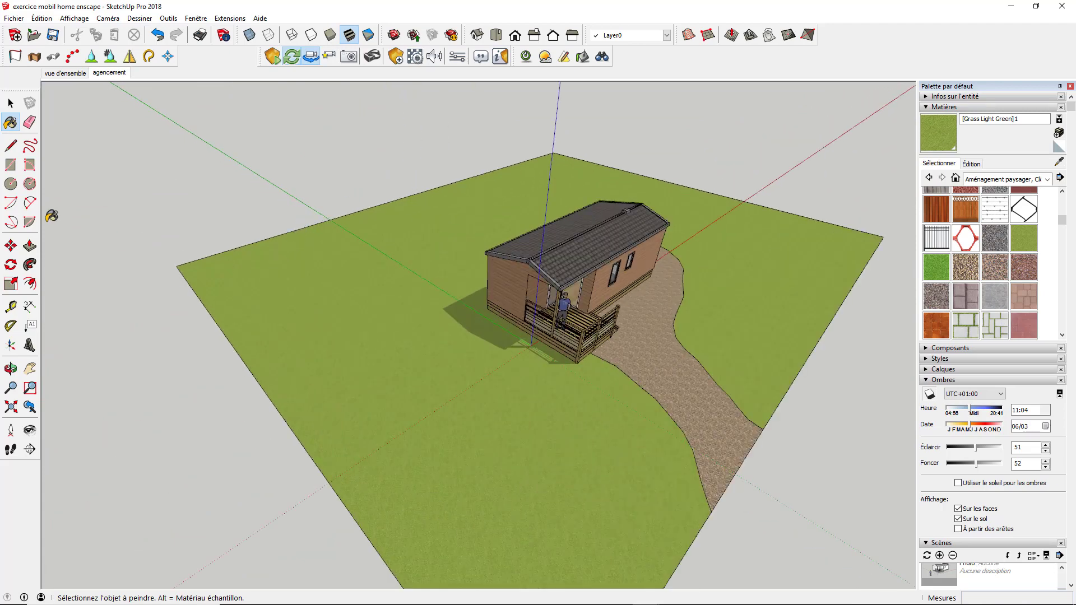
left_click(30, 146)
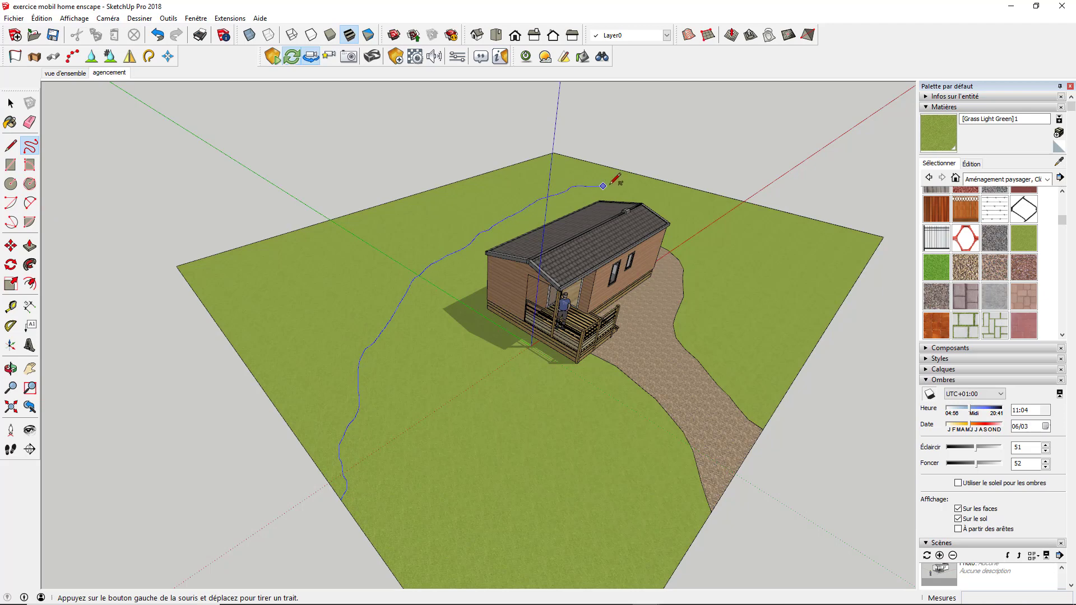
left_click_drag(663, 181, 663, 180)
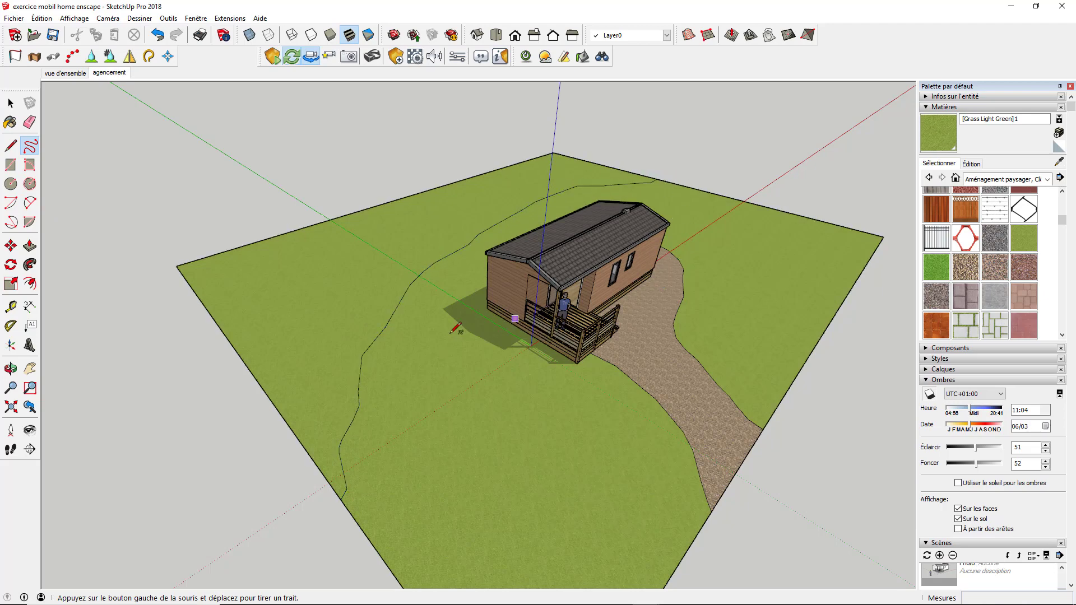
Step: Paint the ground area beyond the shoreline with the "Eau bleue foncée" material from the water library
mouse_move(451, 331)
middle_mouse_down()
mouse_move(396, 280)
mouse_move(621, 287)
middle_mouse_up()
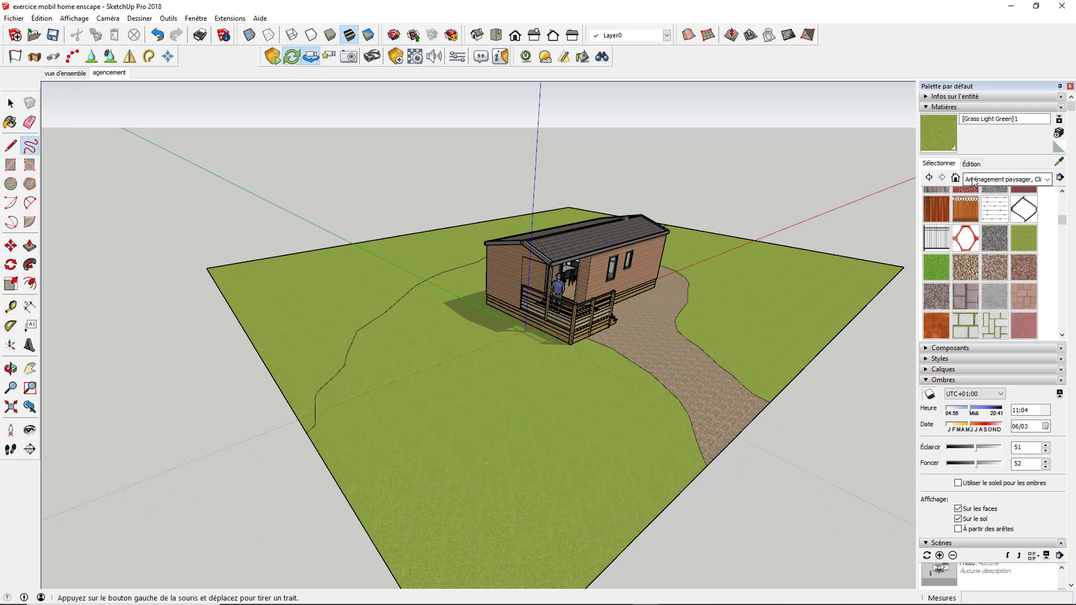
left_click(992, 180)
left_click(1000, 266)
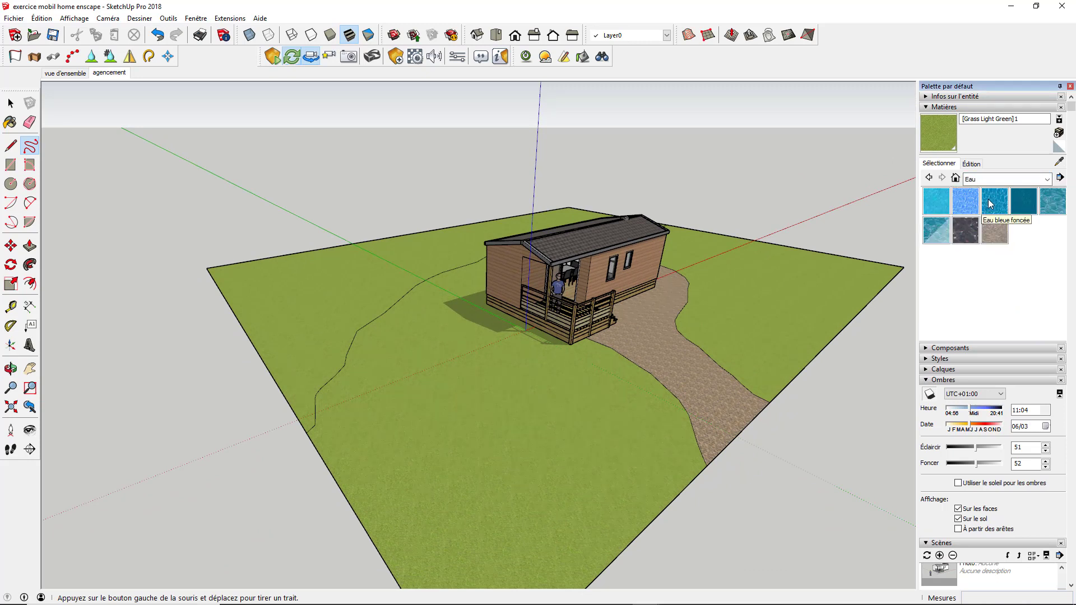
left_click(991, 205)
left_click(374, 287)
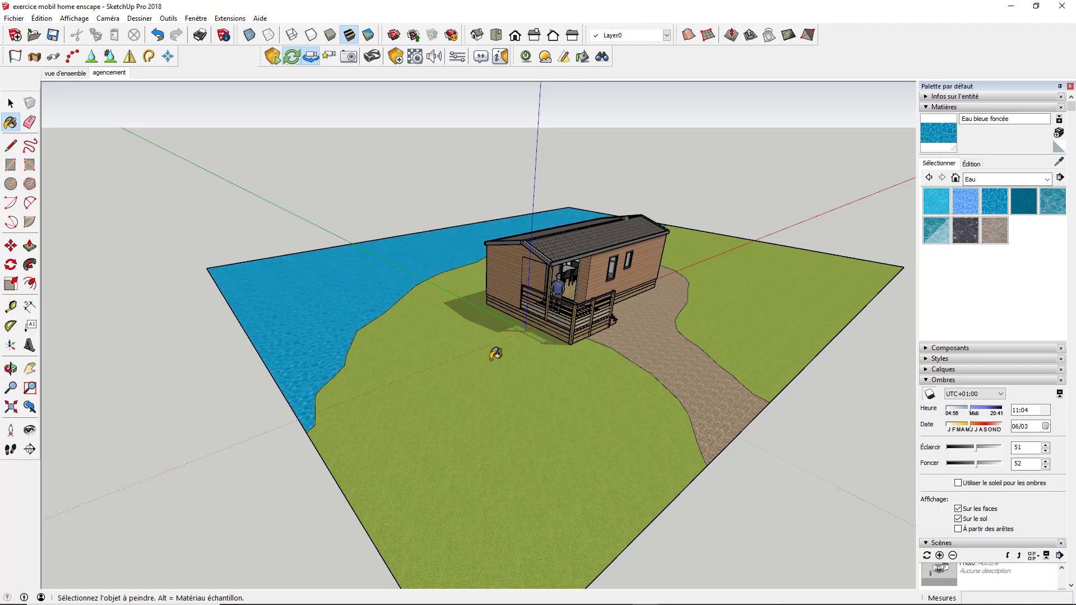
Step: Bring the SketchUp window back beside the live render and examine the water, grass and deck up close
scroll(482, 337, "up", 3)
mouse_move(457, 307)
middle_mouse_down()
mouse_move(489, 309)
mouse_move(485, 298)
mouse_move(435, 297)
middle_mouse_up()
scroll(474, 304, "up", 2)
scroll(475, 305, "up", 1)
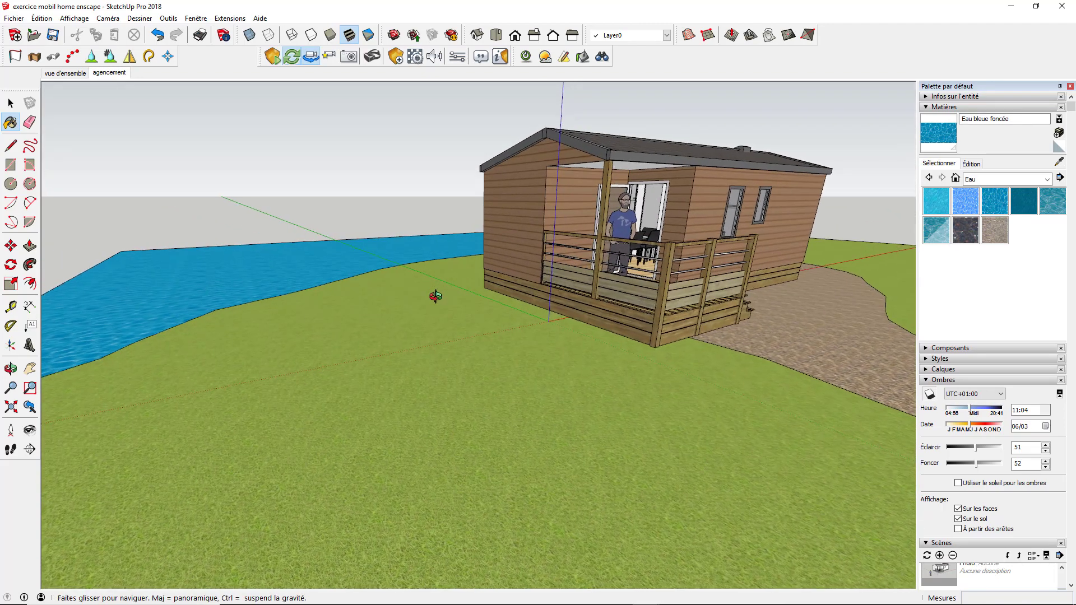
scroll(565, 294, "up", 2)
middle_click_drag(576, 298, 583, 300)
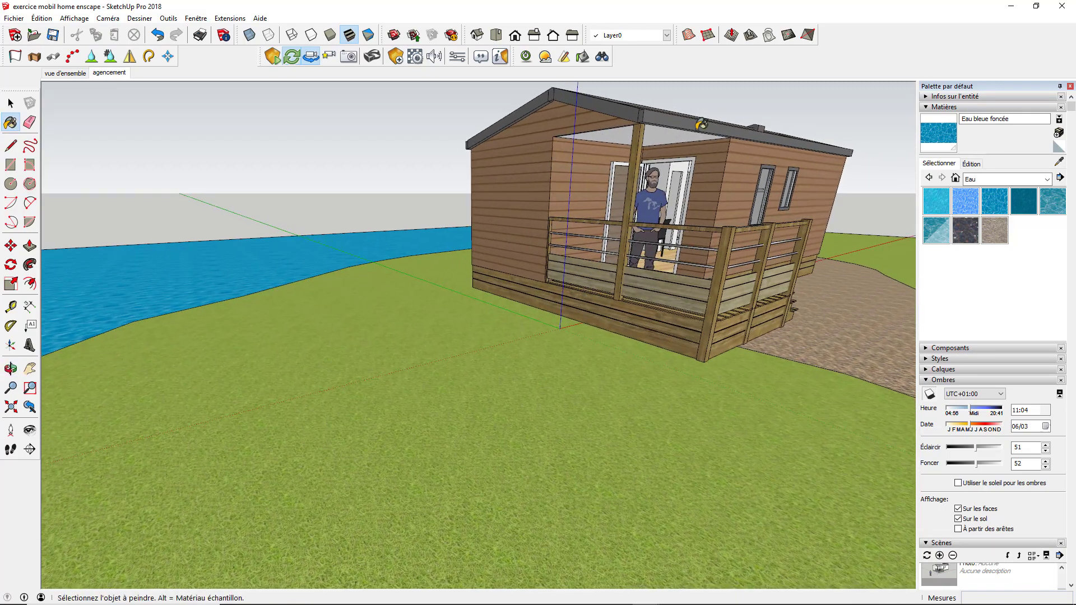
left_click(1036, 6)
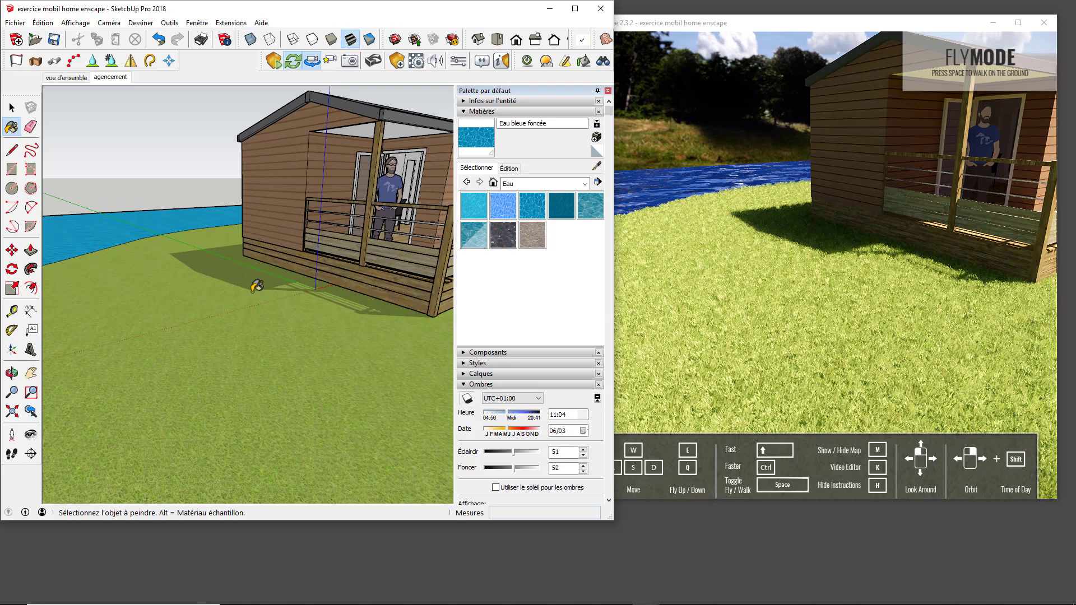
mouse_move(193, 258)
middle_mouse_down()
mouse_move(225, 267)
mouse_move(57, 270)
mouse_move(173, 259)
middle_mouse_up()
key("b")
scroll(394, 211, "up", 10)
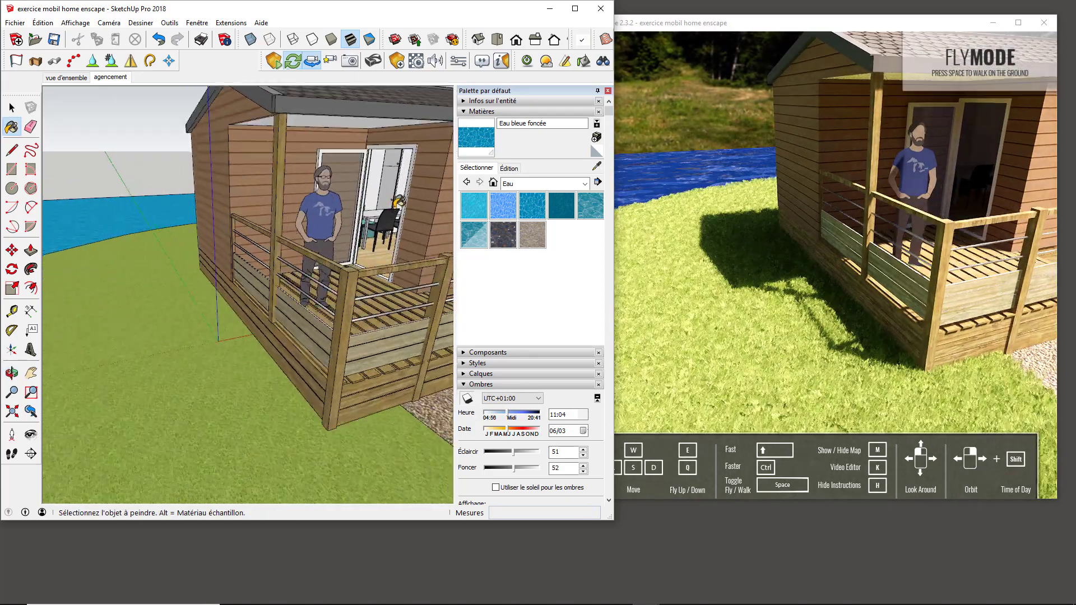
Step: Look around the dining area inside the mobile home, and return outside to view the side facing the water
scroll(392, 197, "up", 8)
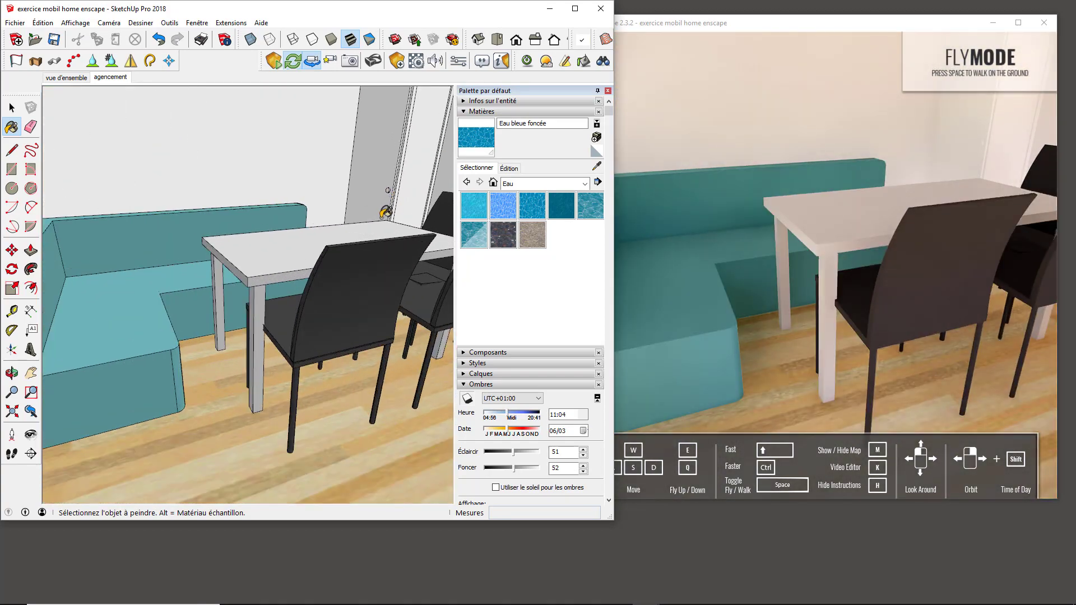
left_click(31, 435)
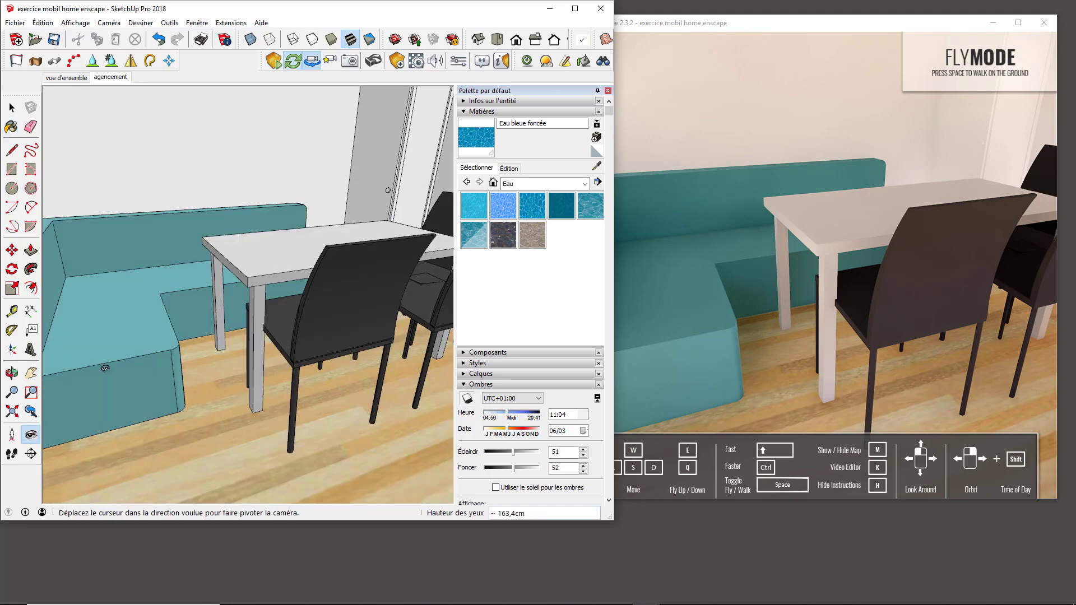
mouse_move(224, 281)
left_mouse_down()
mouse_move(268, 286)
mouse_move(386, 245)
mouse_move(314, 264)
left_mouse_up()
key("Page_Up")
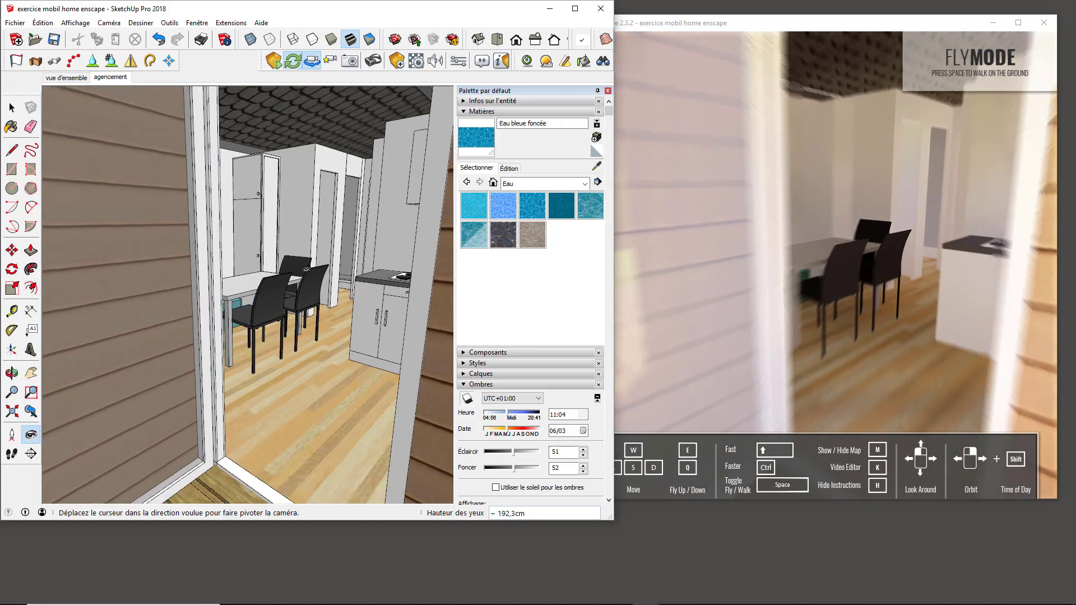
scroll(129, 296, "up", 8)
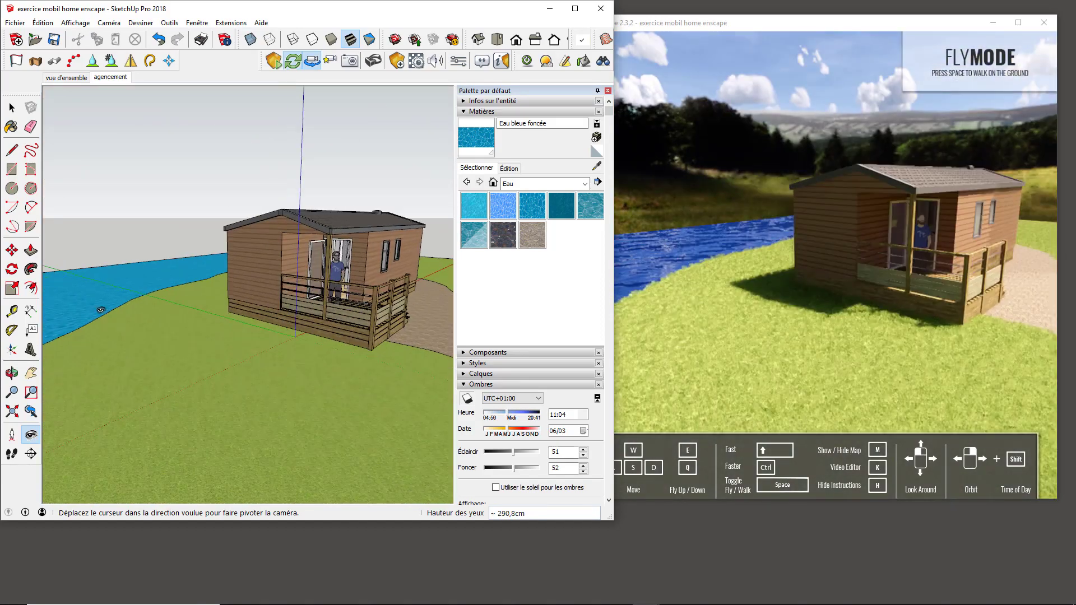
mouse_move(153, 299)
middle_mouse_down()
mouse_move(244, 312)
mouse_move(217, 314)
middle_mouse_up()
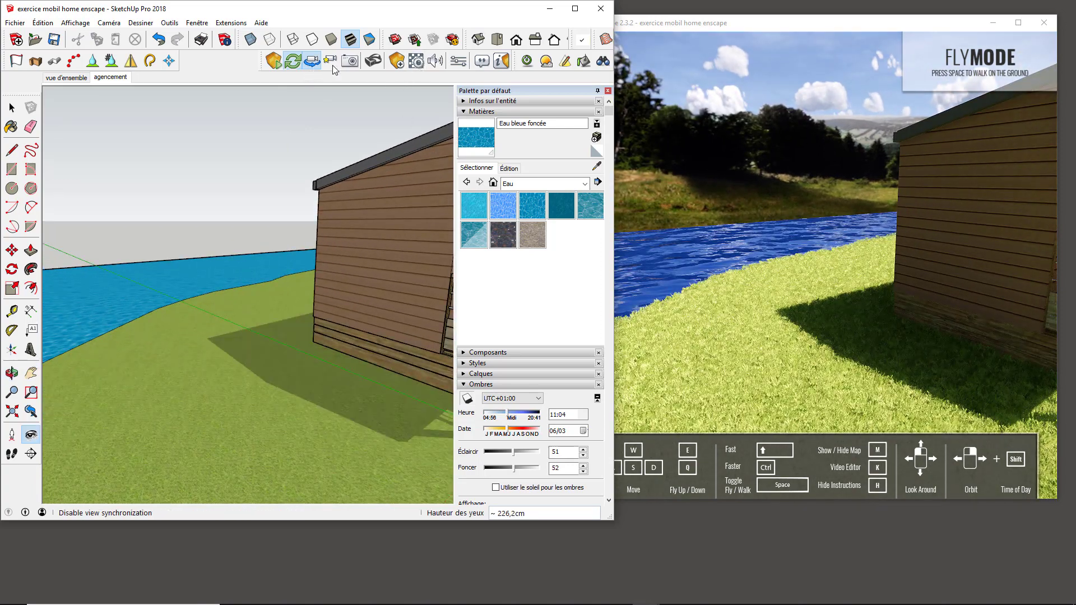
Step: Sample the painted water in the scene and set its Enscape wave height to 4%
left_click(420, 62)
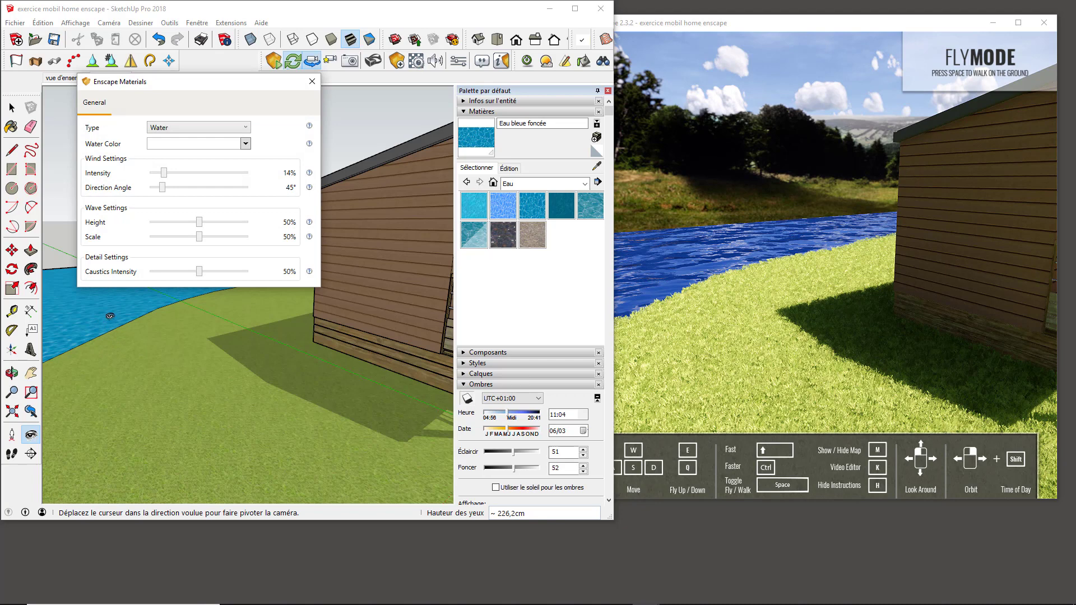
left_click(109, 336)
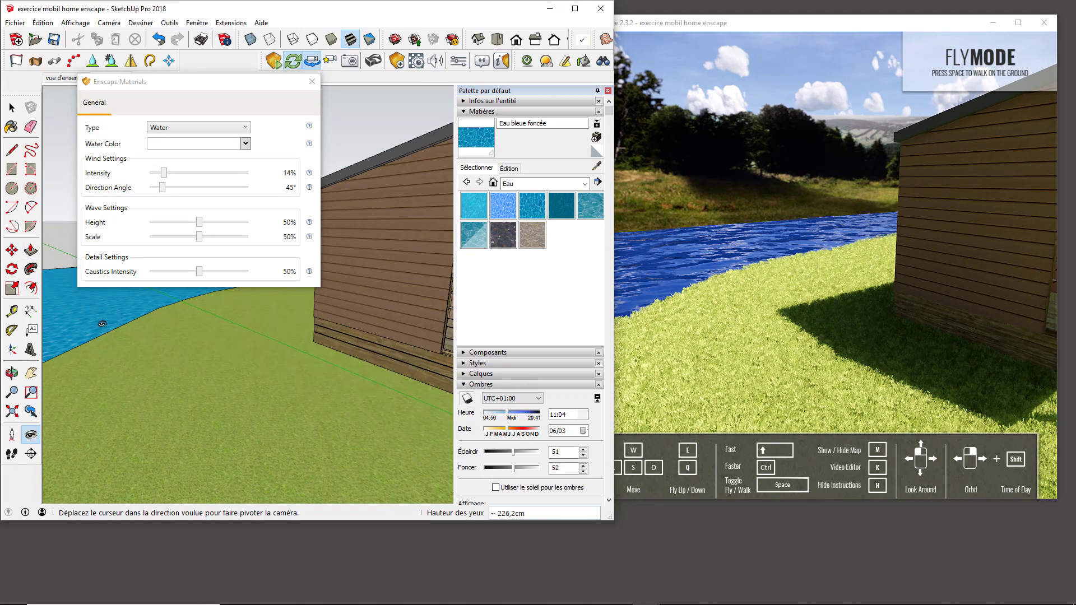
key("alt")
left_click(11, 127)
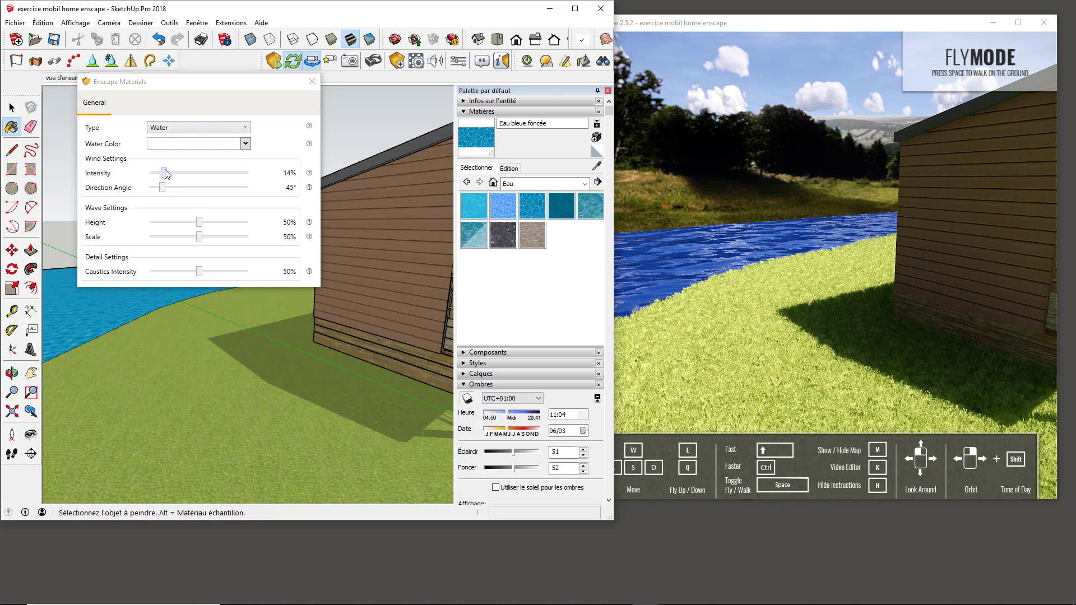
left_click_drag(201, 227, 157, 232)
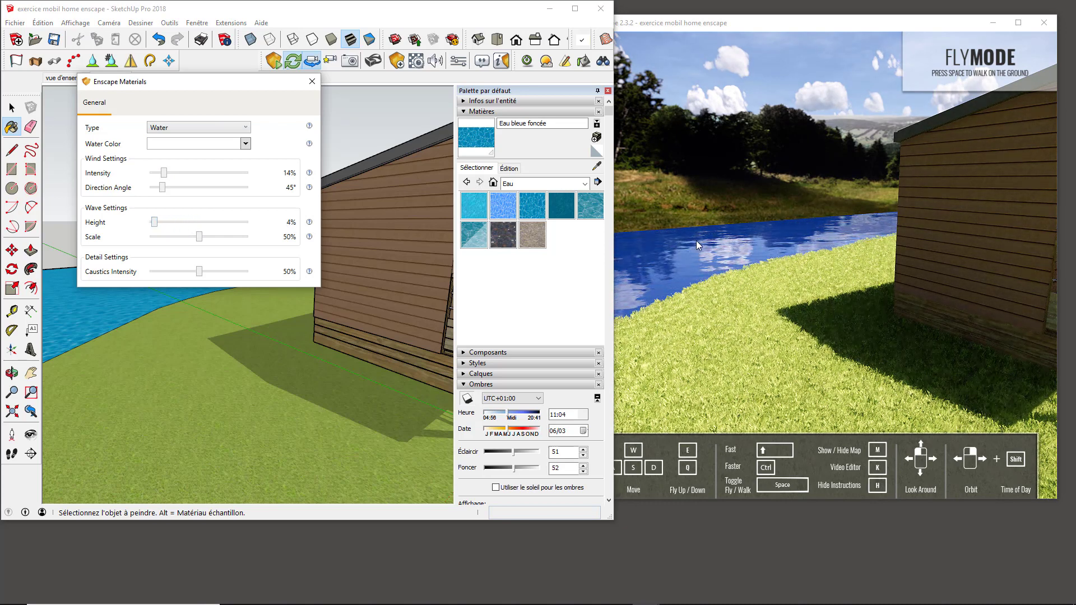
left_click(311, 84)
Step: Set the saturation of the "Eau bleue foncée" material to 45 and turn off view synchronization with the render
left_click(508, 169)
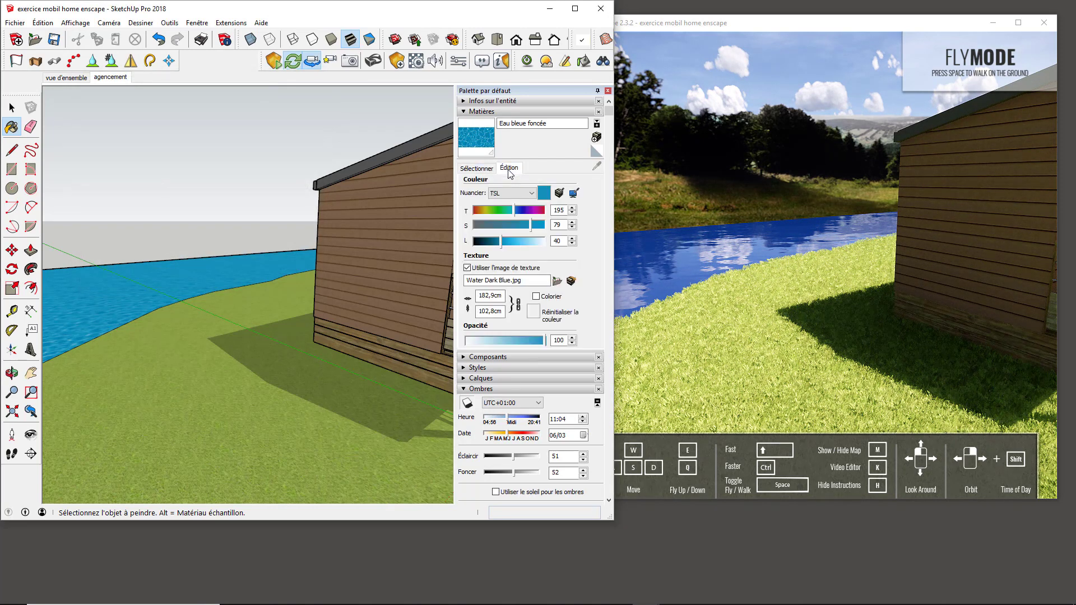
left_click(530, 226)
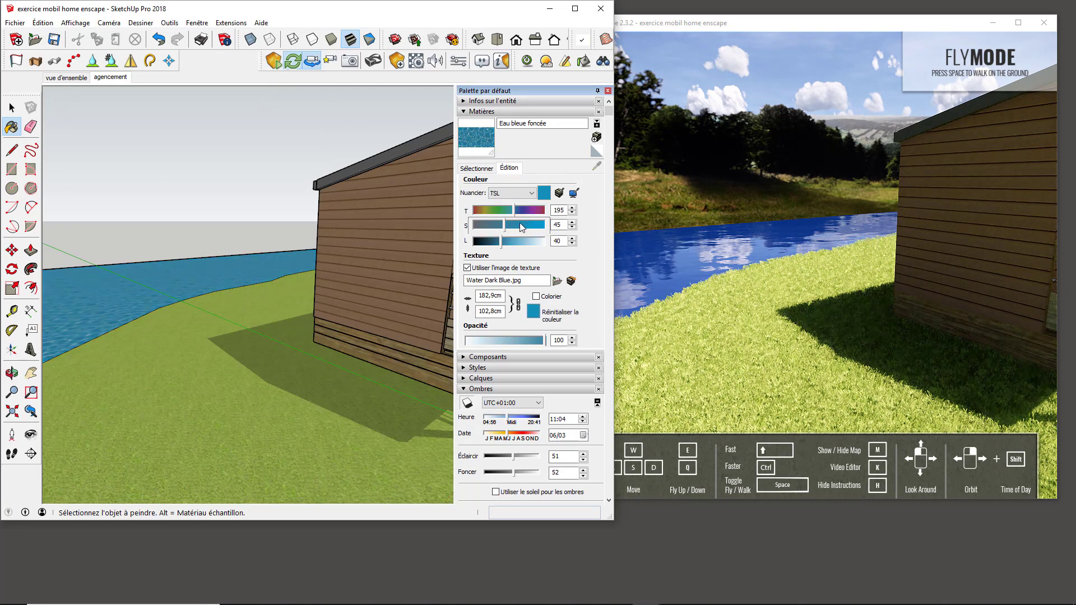
left_click(312, 62)
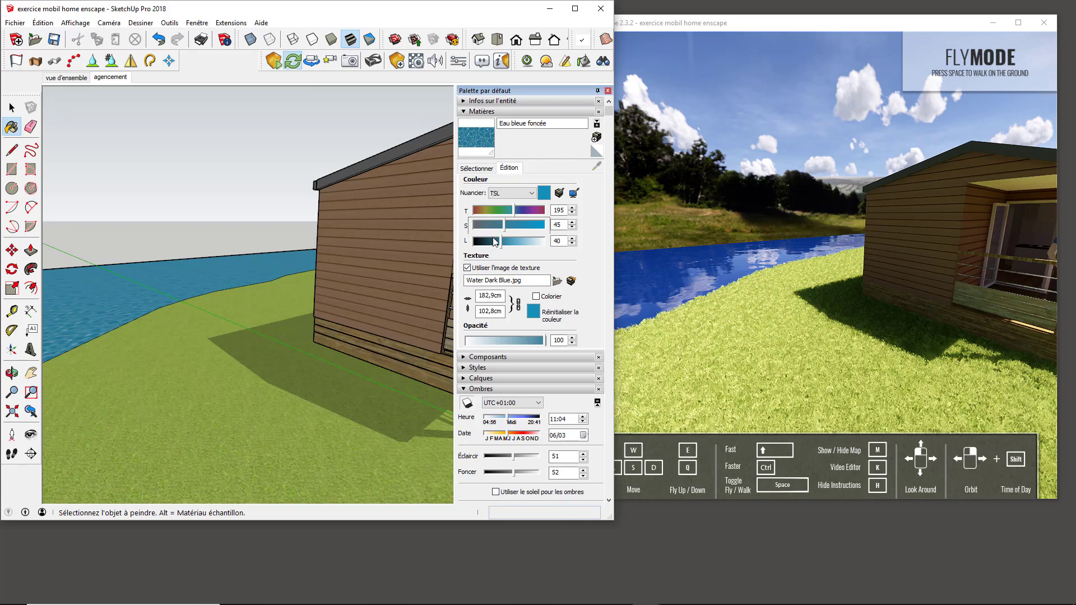
left_click(476, 168)
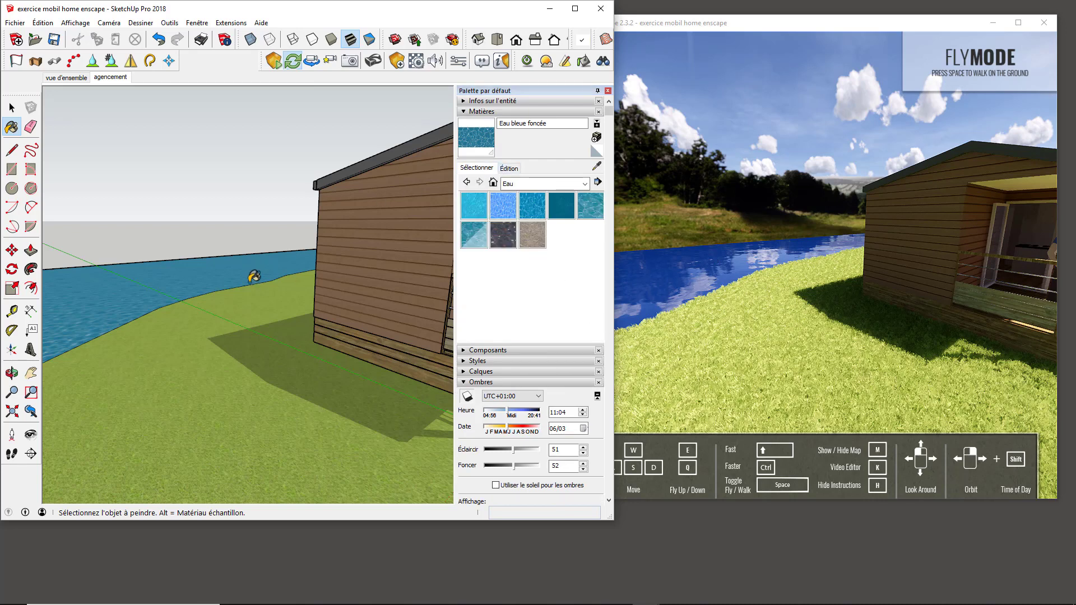
Step: Turn view synchronization back on and frame the mobile home from its deck and driveway side
mouse_move(254, 277)
middle_mouse_down()
mouse_move(239, 312)
mouse_move(185, 300)
mouse_move(264, 315)
mouse_move(230, 311)
middle_mouse_up()
left_click(311, 60)
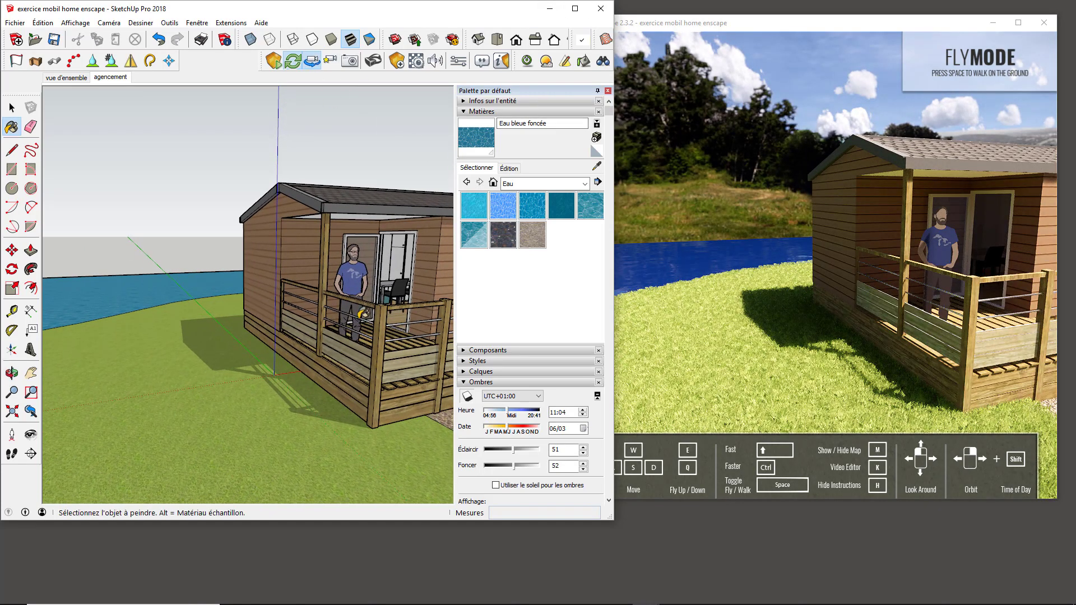
mouse_move(301, 311)
middle_mouse_down()
mouse_move(311, 311)
mouse_move(187, 323)
mouse_move(99, 305)
mouse_move(134, 197)
middle_mouse_up()
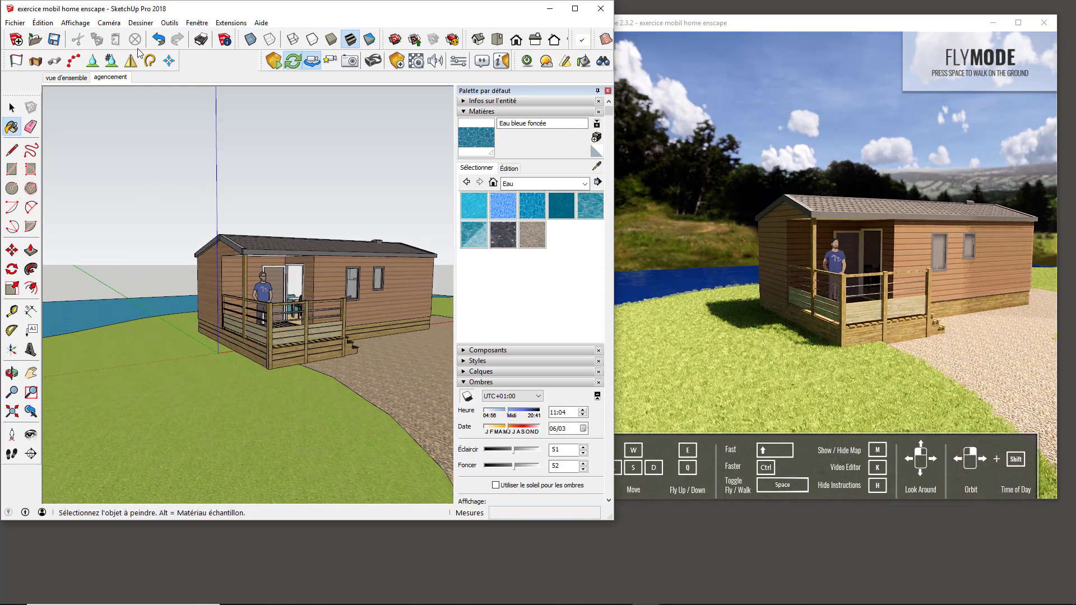
Step: Draw a closed freehand pond outline on the grass in front of the deck and push it down about 12.5 cm
left_click(31, 151)
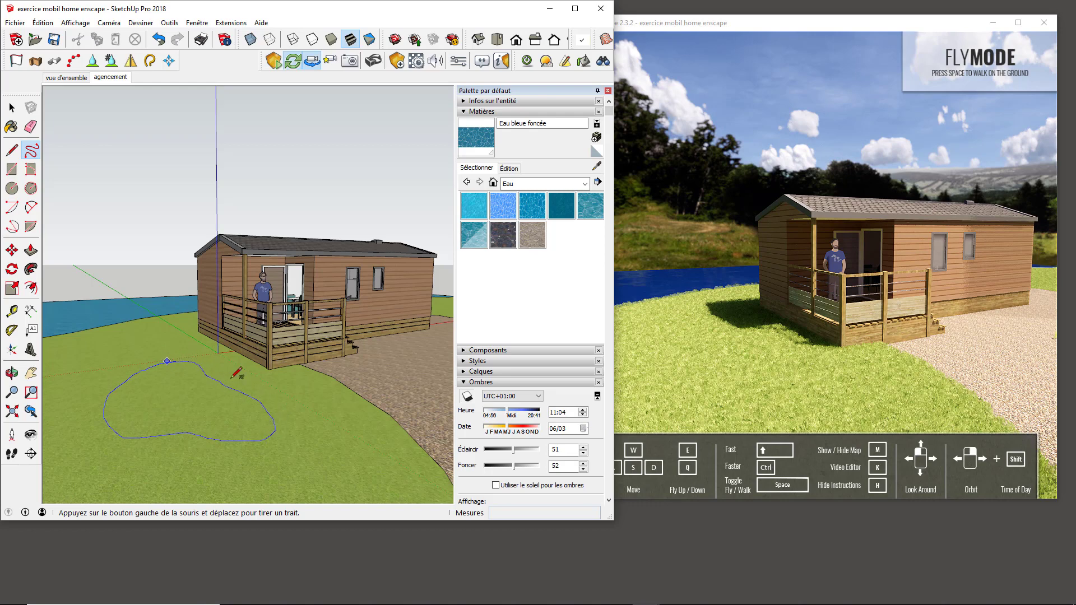
left_click_drag(236, 374, 168, 361)
key("p")
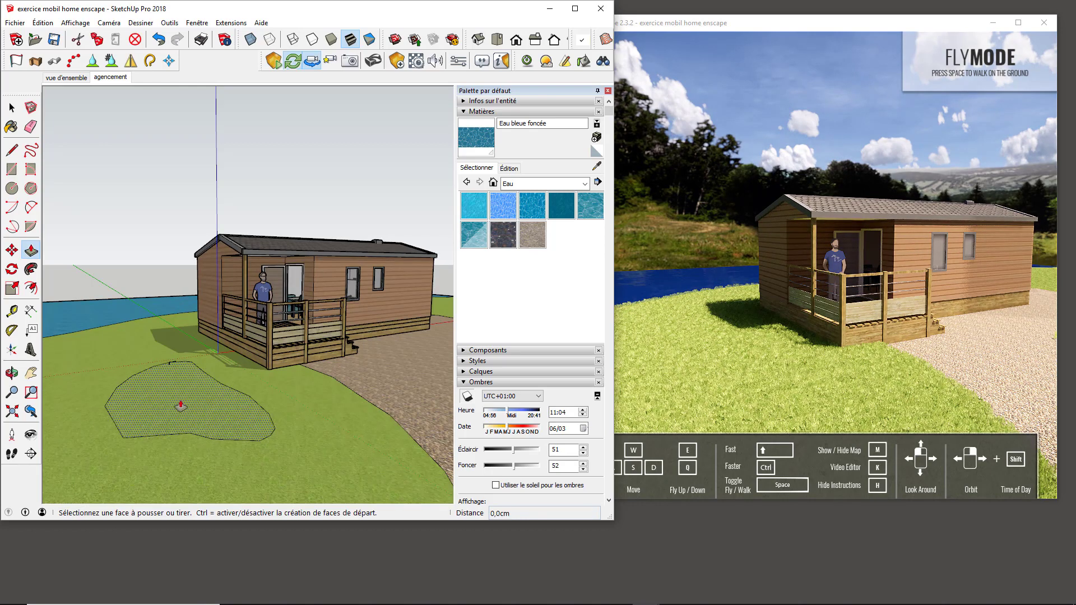
left_click(180, 406)
left_click(183, 412)
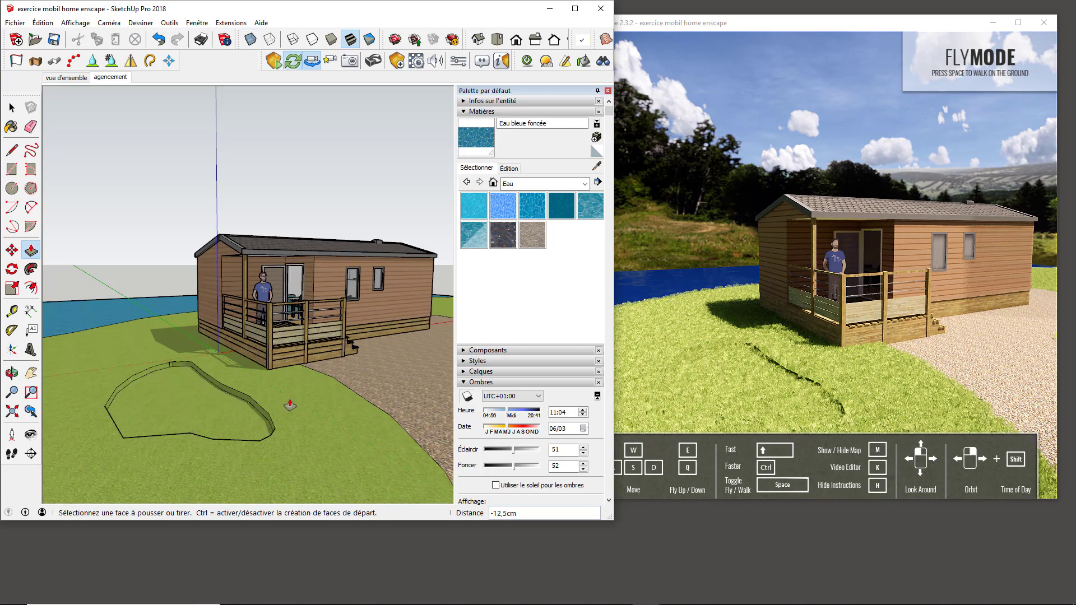
Step: Adjust the depth of the pond floor with another Push/Pull
scroll(207, 458, "up", 5)
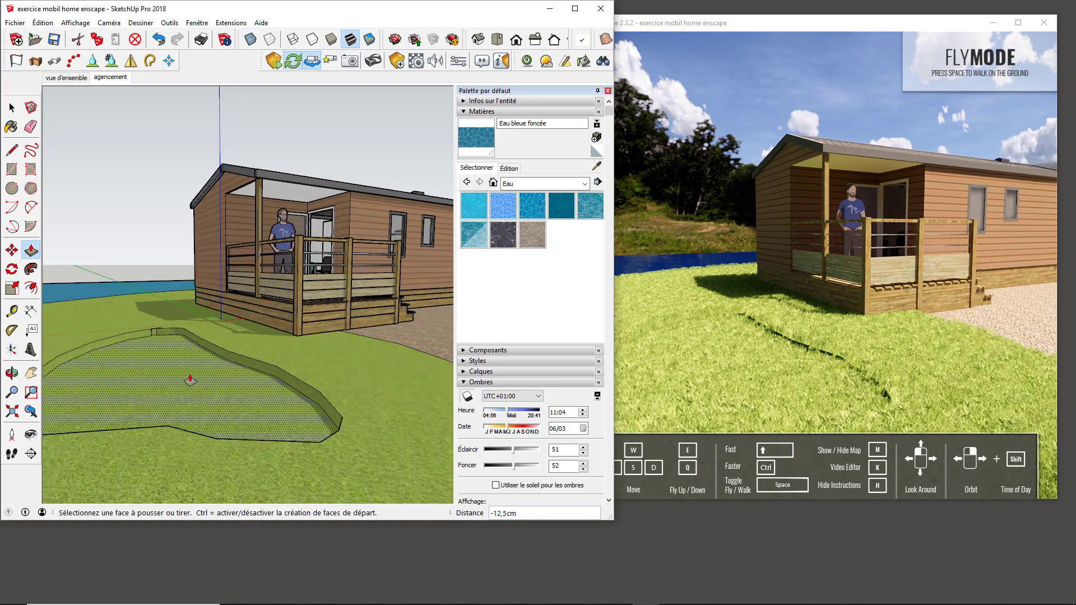
left_click(190, 380)
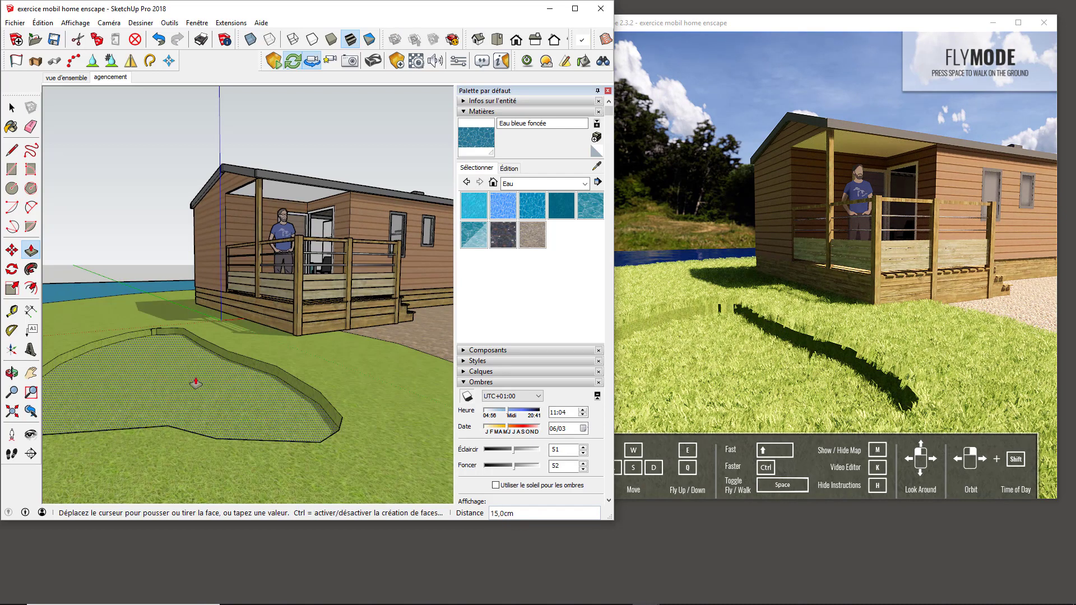
left_click(195, 383)
Step: Paint the pond floor with the "Eau bleue foncée" water material and view the pond in front of the mobile home
left_click(11, 126)
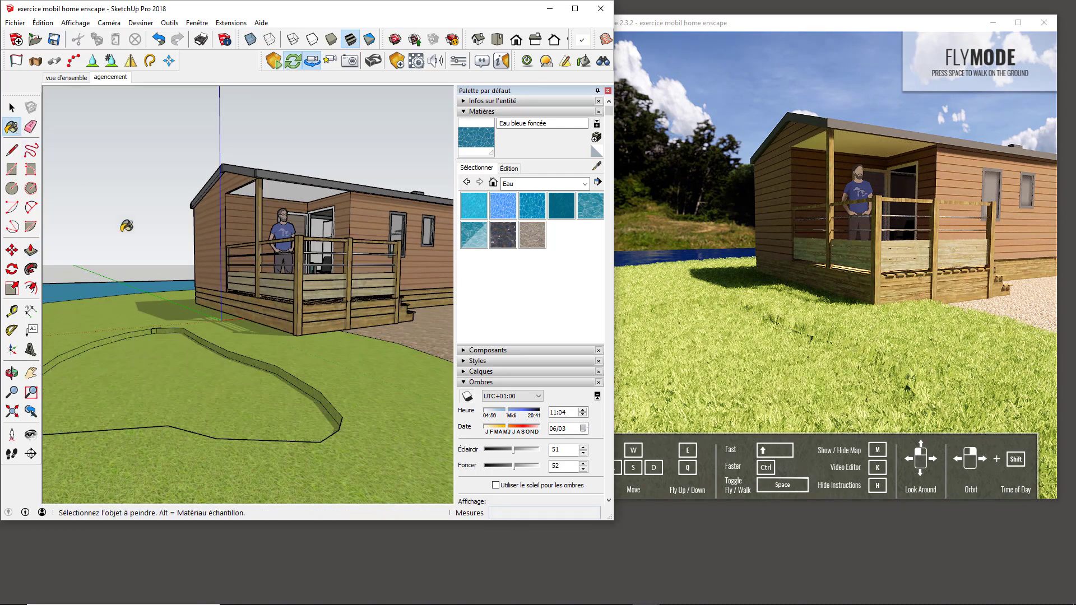
key("alt")
left_click(177, 386)
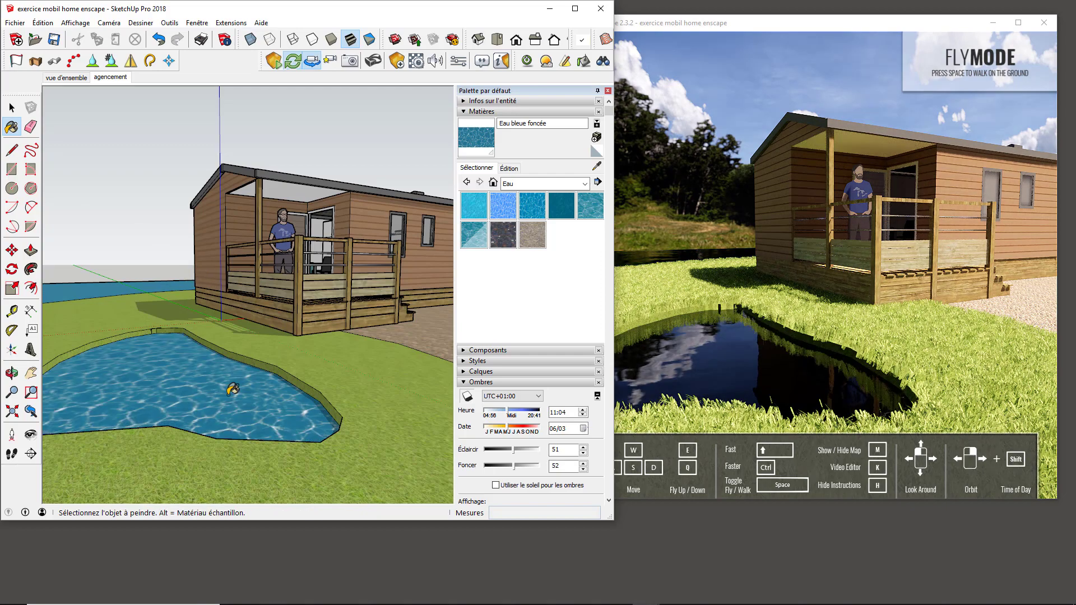
mouse_move(258, 367)
middle_mouse_down()
mouse_move(381, 377)
mouse_move(352, 362)
middle_mouse_up()
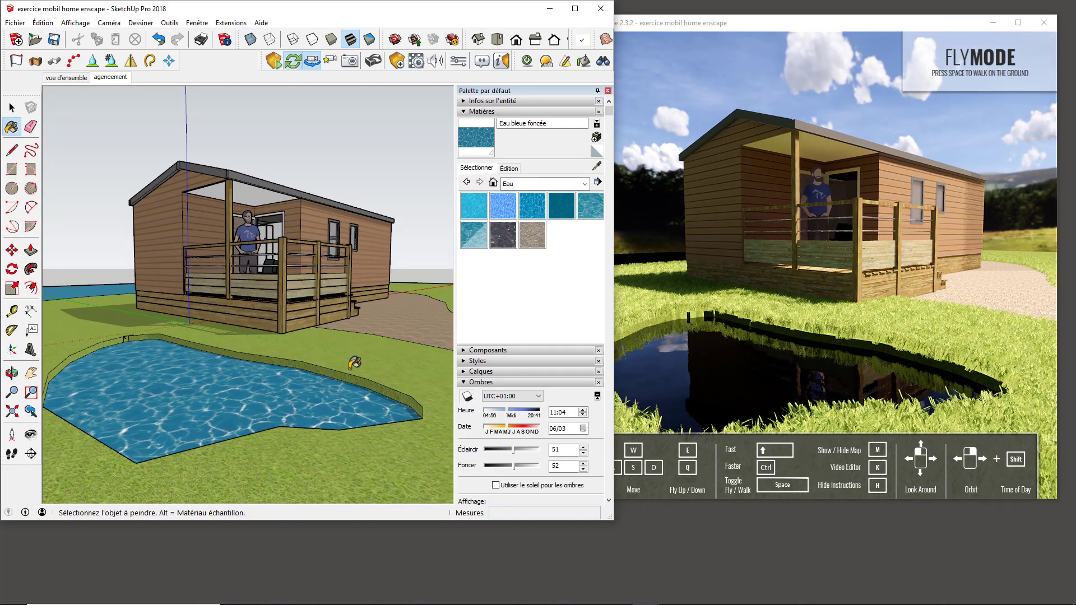